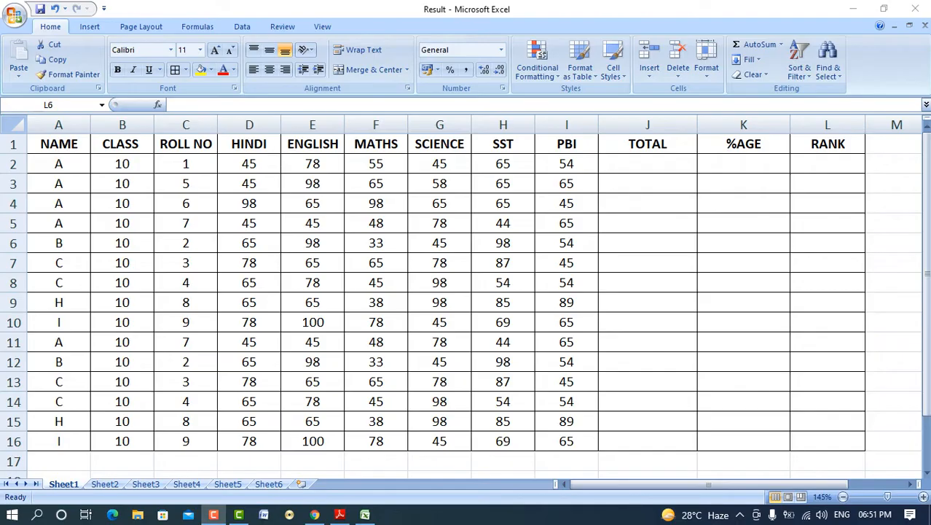
{"action": "left_click", "coordinate": [185, 124]}
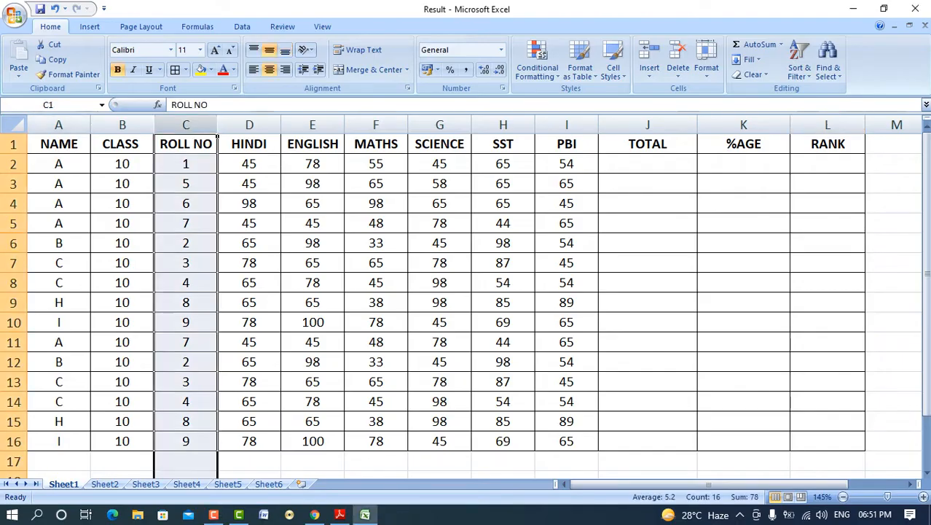
{"action": "left_click_drag", "start_coordinate": [222, 143], "coordinate": [575, 146]}
{"action": "left_click", "coordinate": [594, 149]}
Fill the TOTAL, %AGE and RANK header cells with yellow.
{"action": "left_click", "coordinate": [694, 150]}
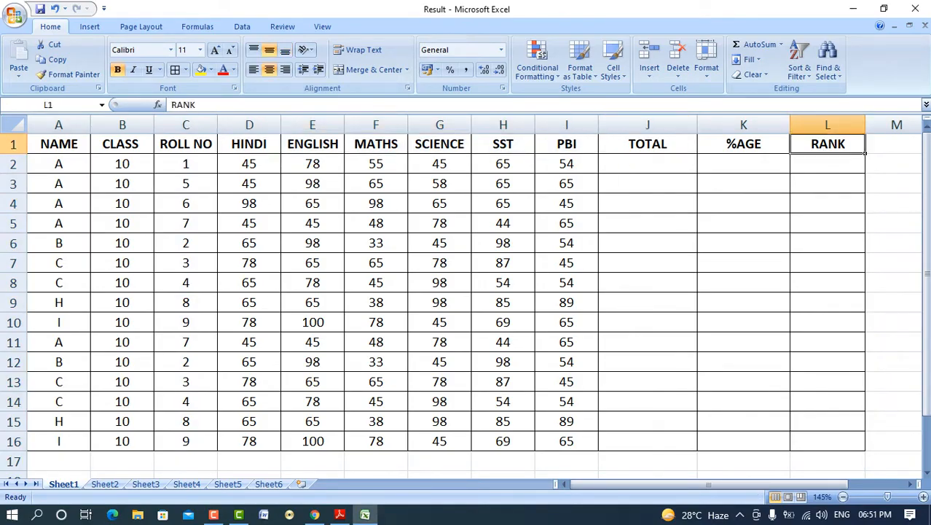
{"action": "left_click_drag", "start_coordinate": [830, 150], "coordinate": [649, 150]}
{"action": "left_click", "coordinate": [200, 69]}
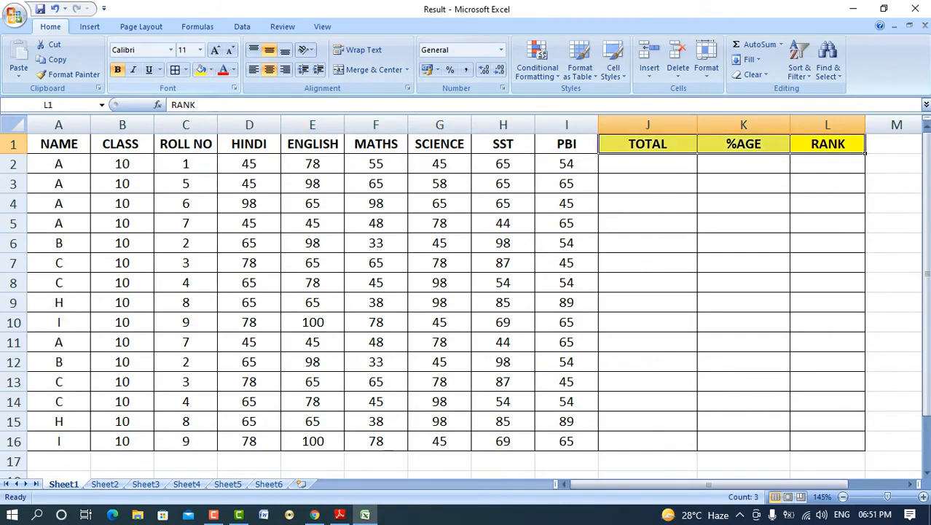
{"action": "left_click", "coordinate": [648, 164]}
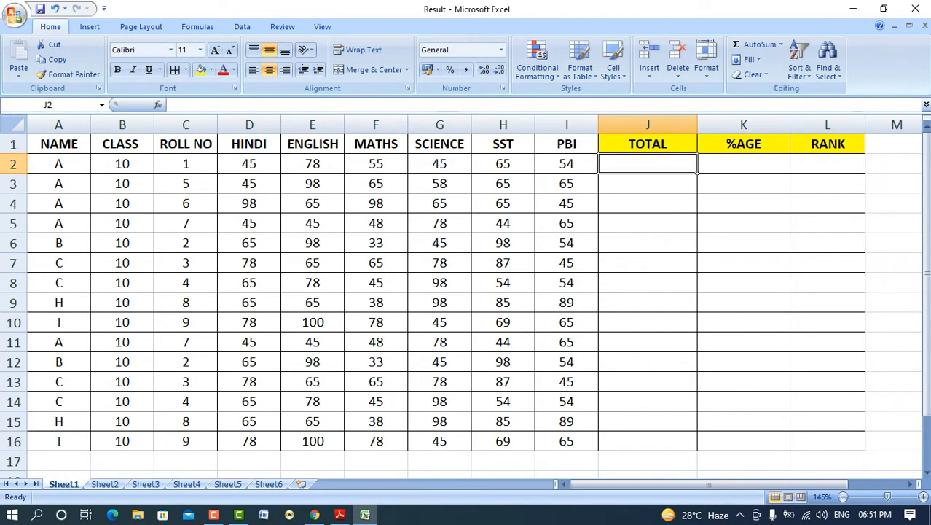
{"action": "left_click", "coordinate": [249, 203]}
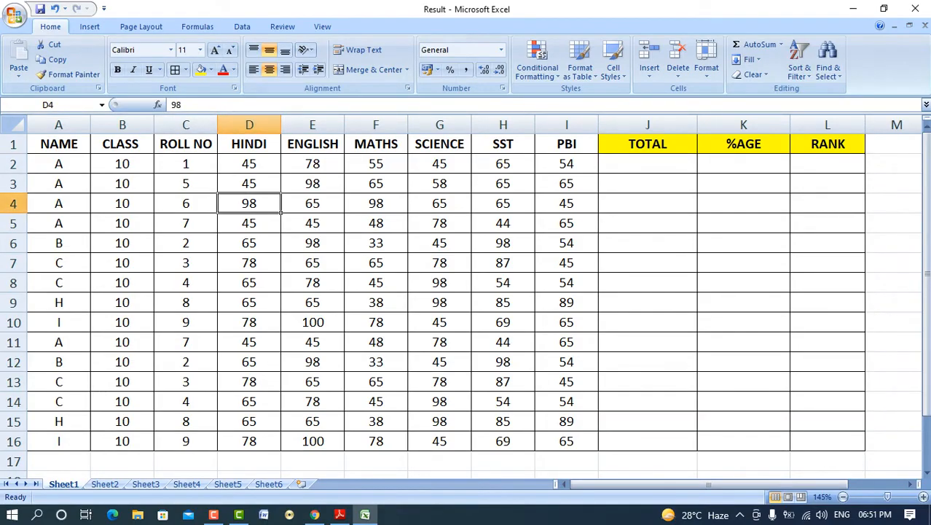
{"action": "left_click", "coordinate": [376, 243]}
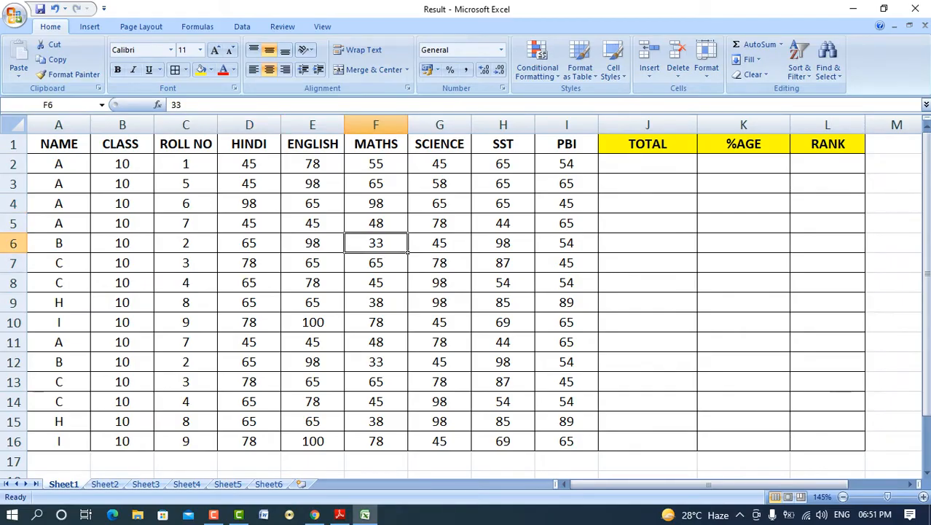
{"action": "left_click", "coordinate": [122, 184]}
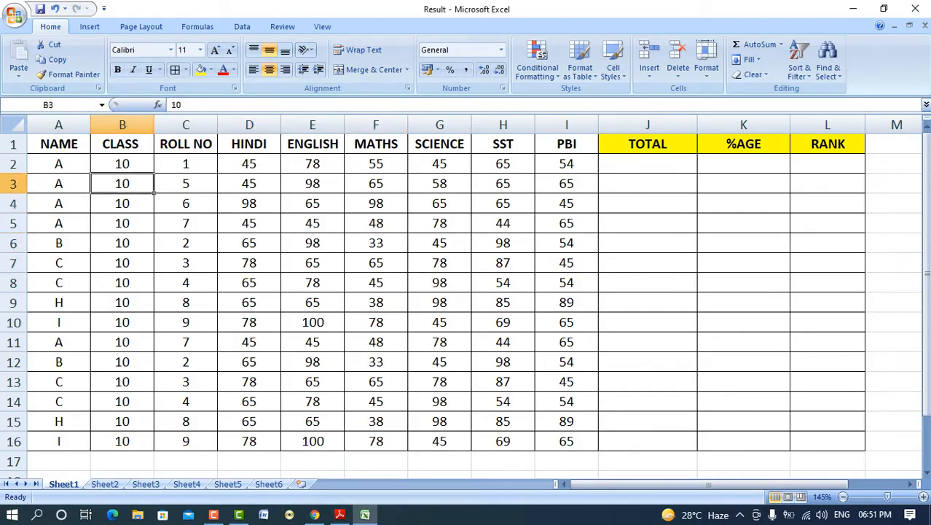
{"action": "left_click", "coordinate": [648, 164]}
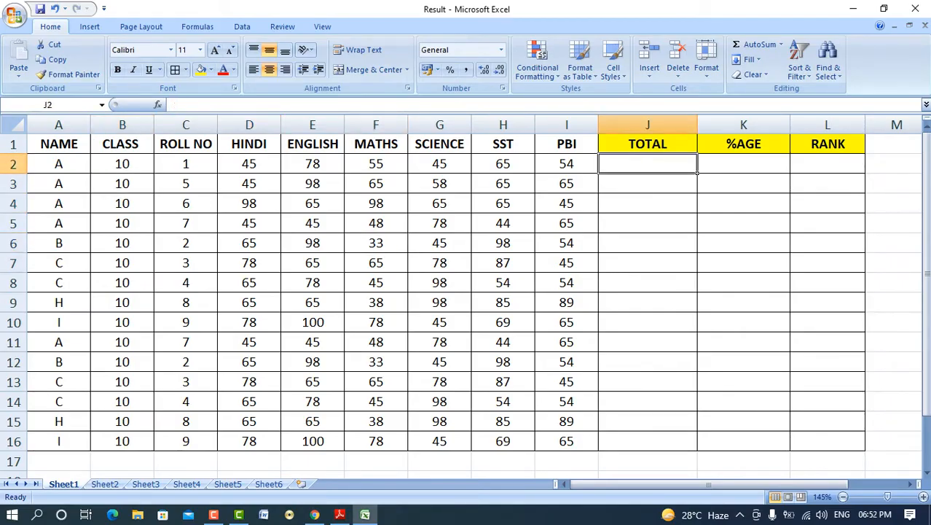
{"action": "mouse_move", "coordinate": [249, 164]}
{"action": "left_mouse_down"}
{"action": "mouse_move", "coordinate": [553, 181]}
{"action": "mouse_move", "coordinate": [563, 164]}
{"action": "mouse_move", "coordinate": [248, 165]}
{"action": "left_mouse_up"}
Enter =SUM(D2:I2) in J2 to total the first student's marks and fill the formula down to J16.
{"action": "left_click", "coordinate": [648, 164]}
{"action": "type", "text": "="}
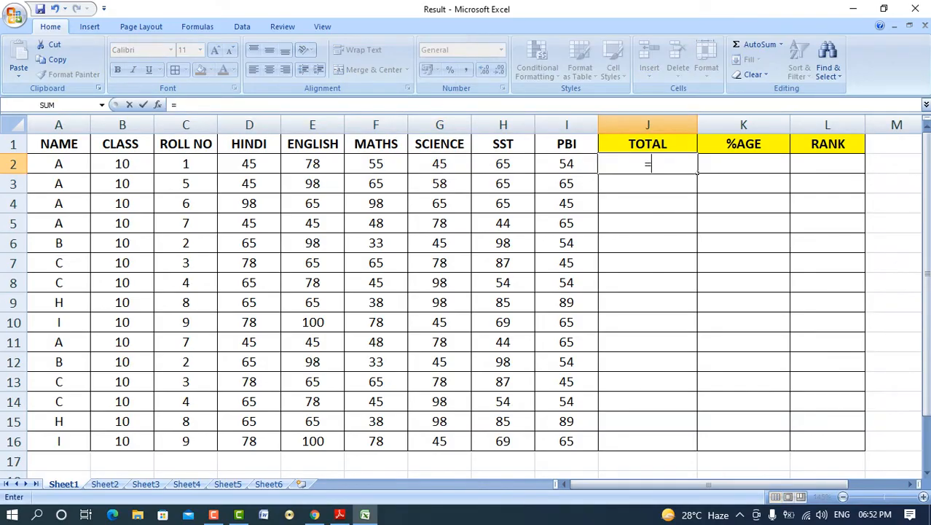
{"action": "type", "text": "SUM"}
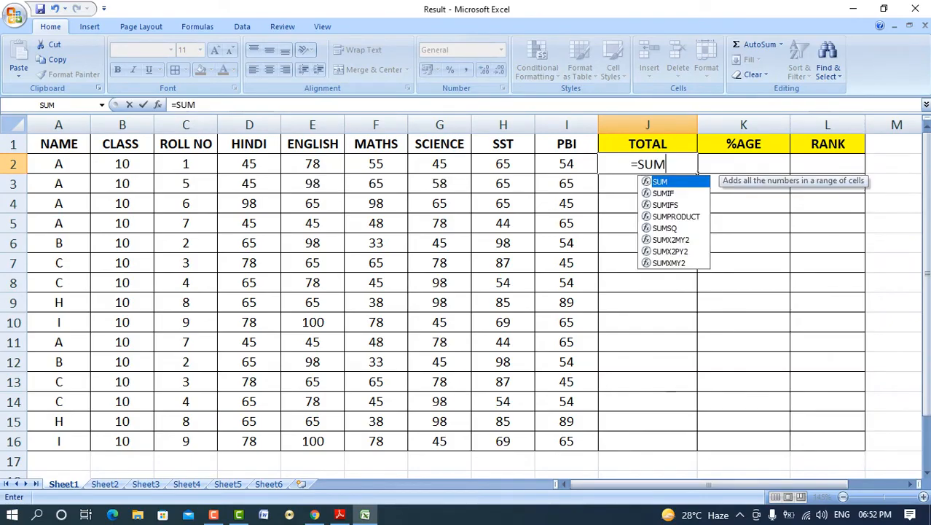
{"action": "type", "text": "("}
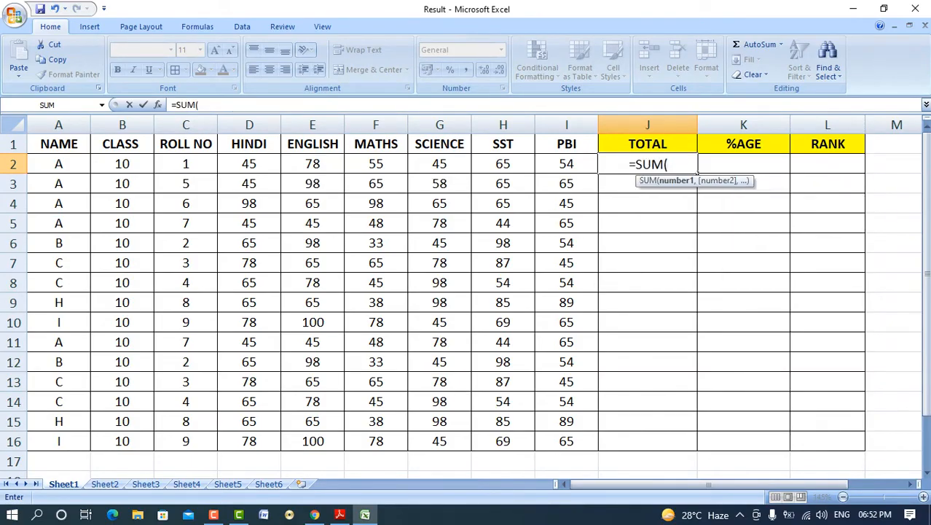
{"action": "left_click_drag", "start_coordinate": [250, 164], "coordinate": [567, 166]}
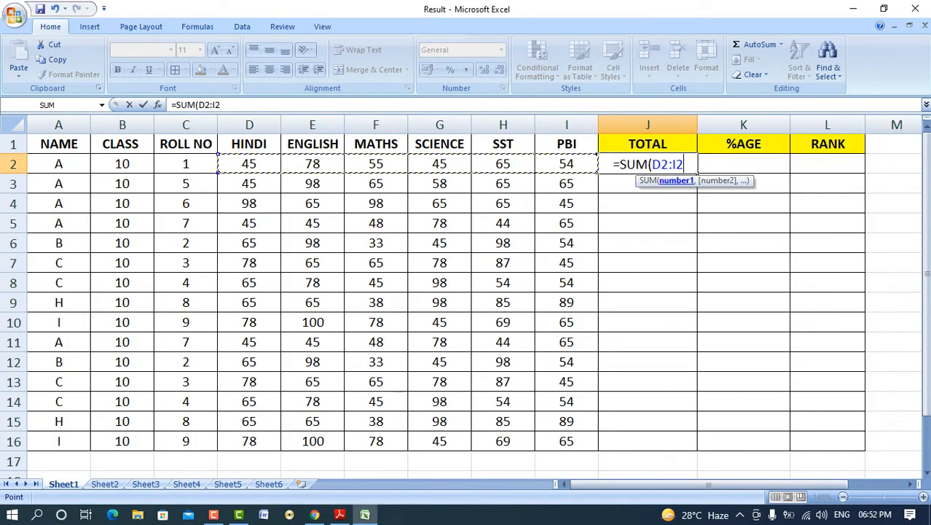
{"action": "type", "text": ")"}
{"action": "key", "text": "Return"}
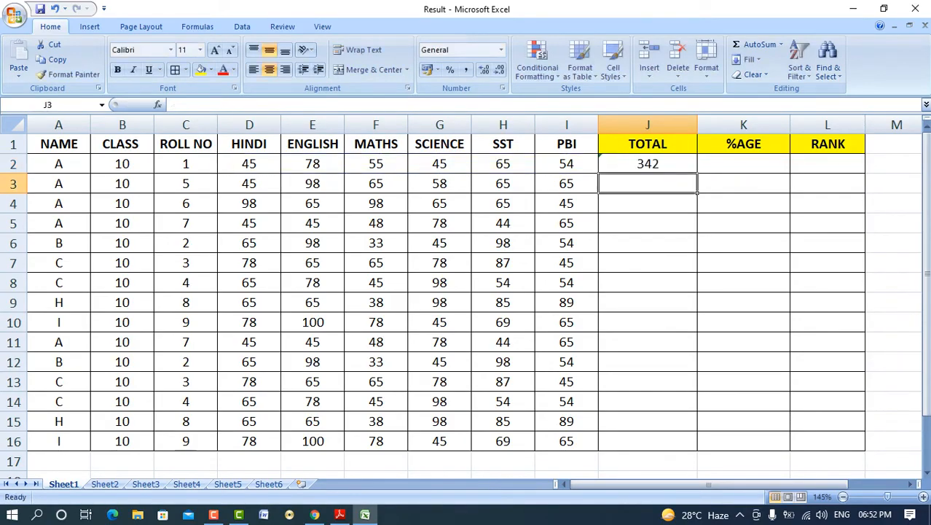
{"action": "key", "text": "Up"}
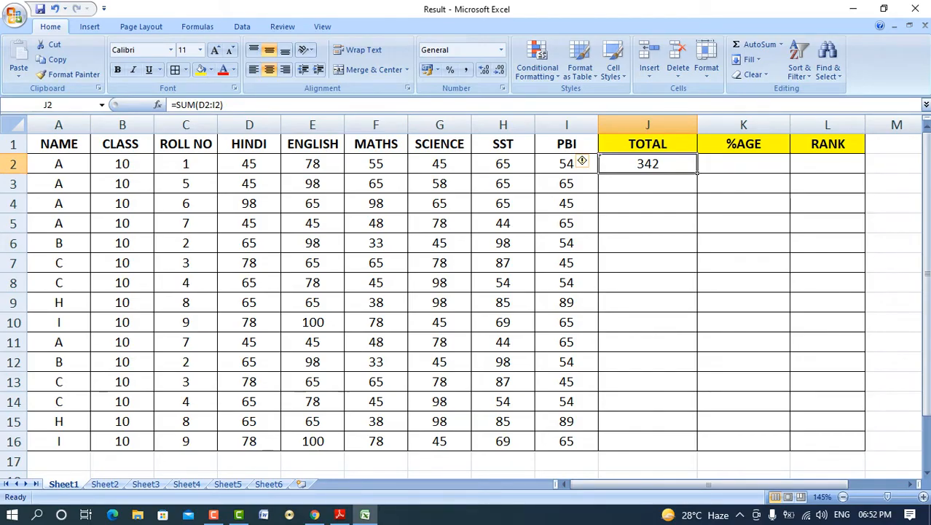
{"action": "left_click_drag", "start_coordinate": [697, 172], "coordinate": [697, 444]}
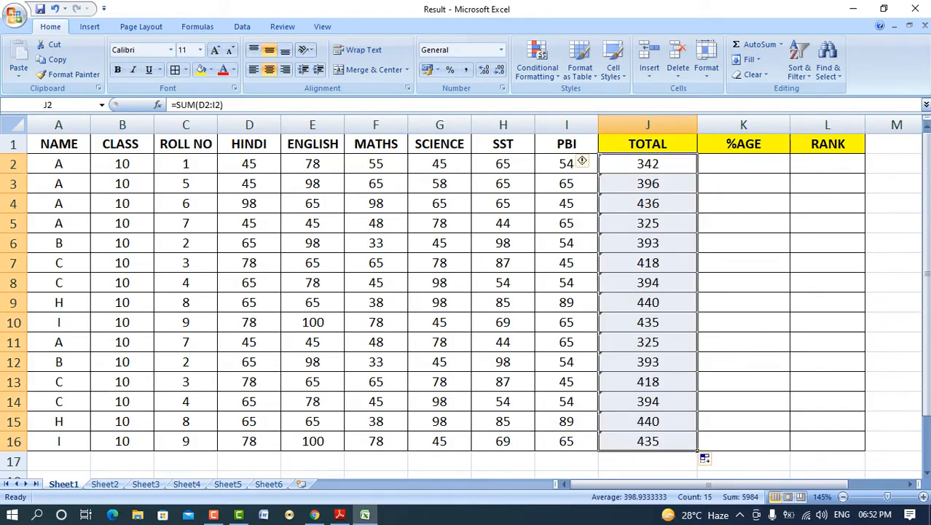
Set the first student's marks to 50 in all six subjects, from HINDI through PBI in row 2.
{"action": "left_click", "coordinate": [249, 164]}
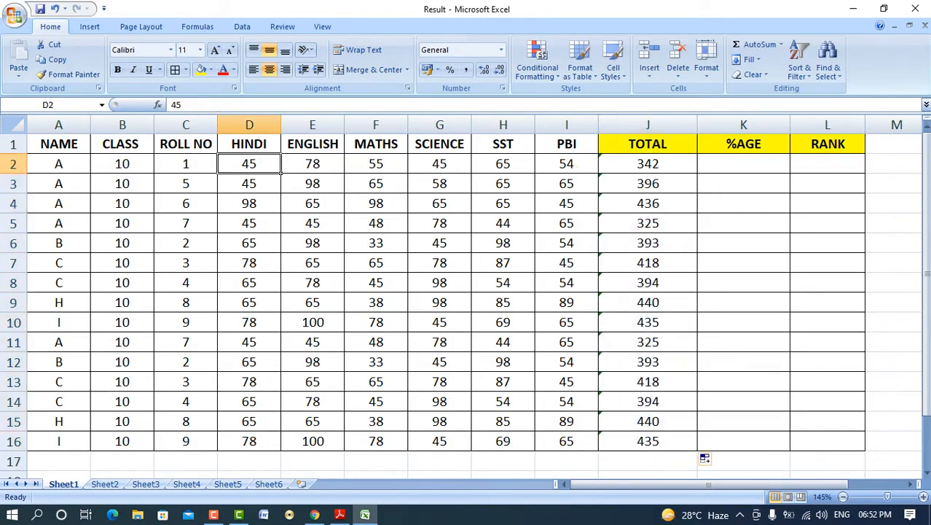
{"action": "type", "text": "50"}
{"action": "key", "text": "Tab"}
{"action": "type", "text": "50"}
{"action": "key", "text": "Tab"}
{"action": "type", "text": "50"}
{"action": "key", "text": "Tab"}
{"action": "type", "text": "5"}
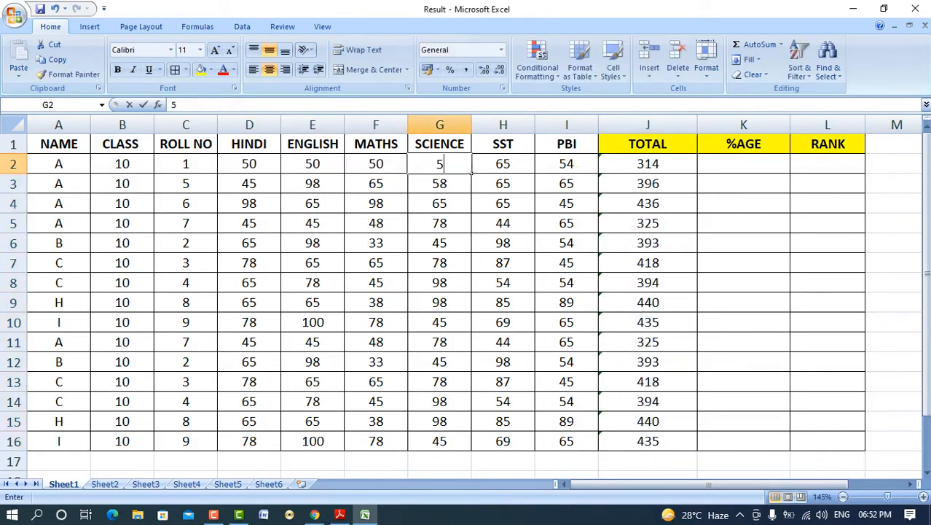
{"action": "type", "text": "0"}
{"action": "key", "text": "Tab"}
{"action": "type", "text": "50"}
{"action": "key", "text": "Tab"}
{"action": "type", "text": "50"}
{"action": "key", "text": "Tab"}
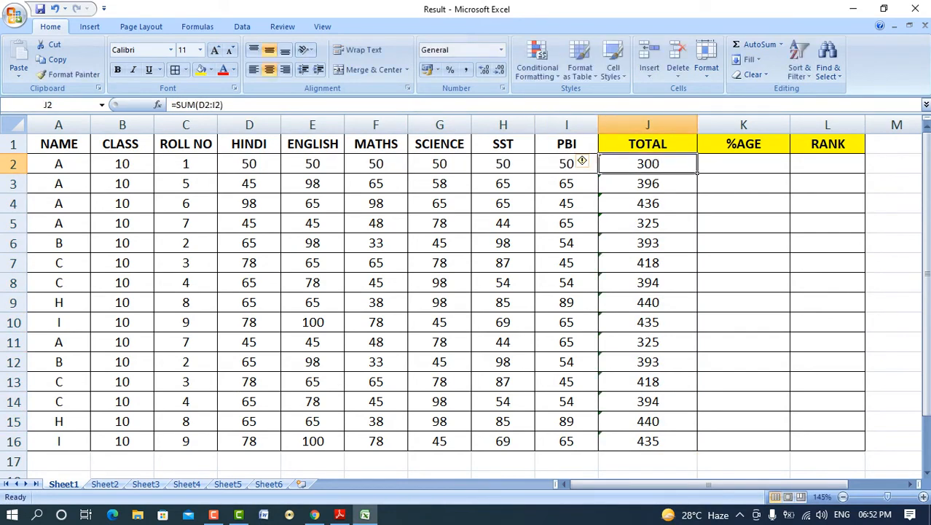
Set the first student's PBI mark in I2 to 100.
{"action": "left_click", "coordinate": [582, 161]}
{"action": "type", "text": "100"}
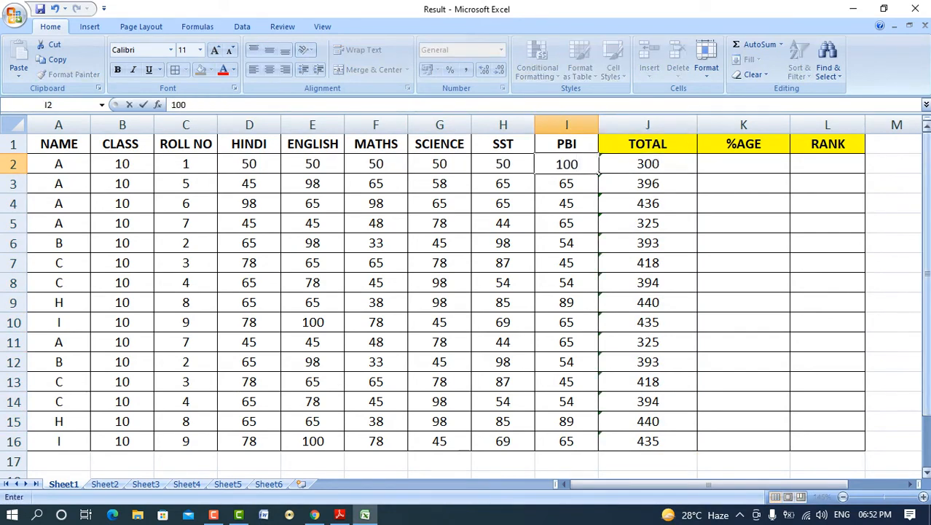
{"action": "key", "text": "Return"}
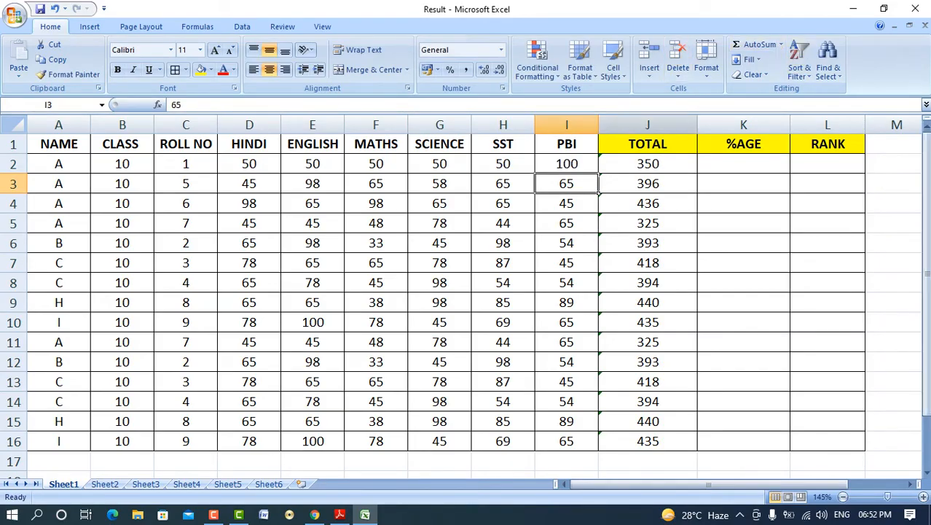
Examine which cells the first student's TOTAL formula in J2 adds up.
{"action": "left_click", "coordinate": [650, 164]}
{"action": "double_click", "coordinate": [650, 164]}
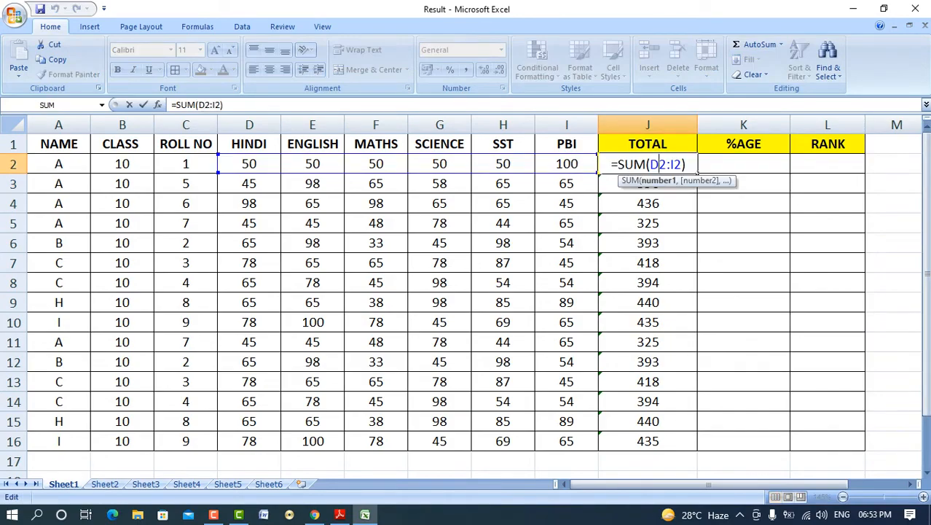
{"action": "key", "text": "Tab"}
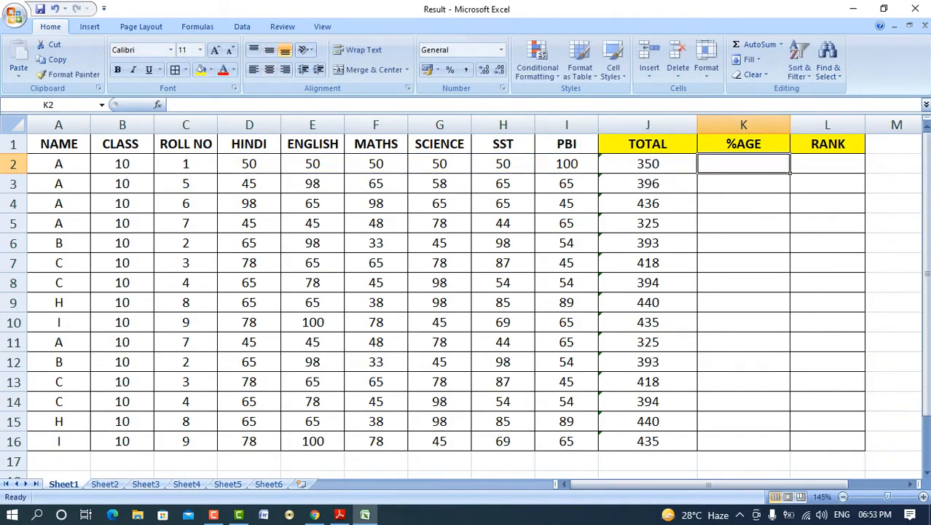
Enter =J2/600*100 in K2 to calculate the first student's percentage and fill the formula down to K16.
{"action": "type", "text": "="}
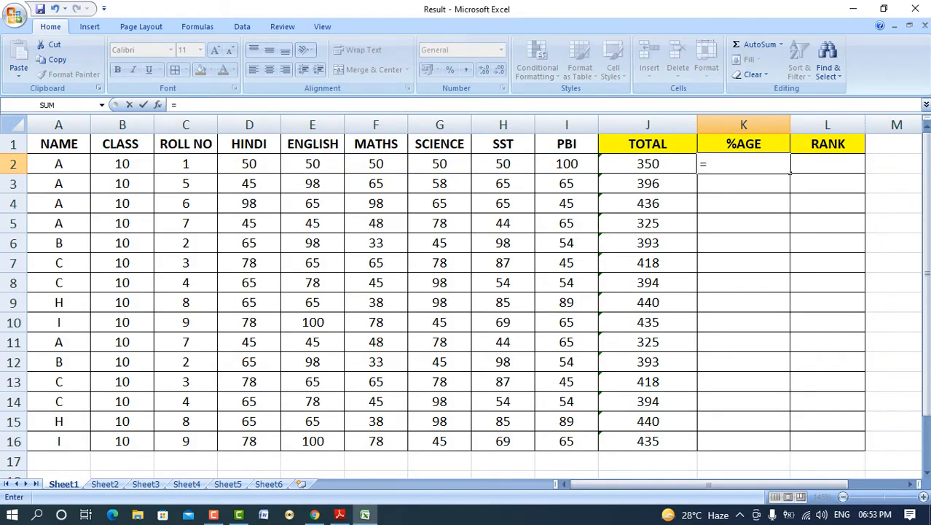
{"action": "key", "text": "Left"}
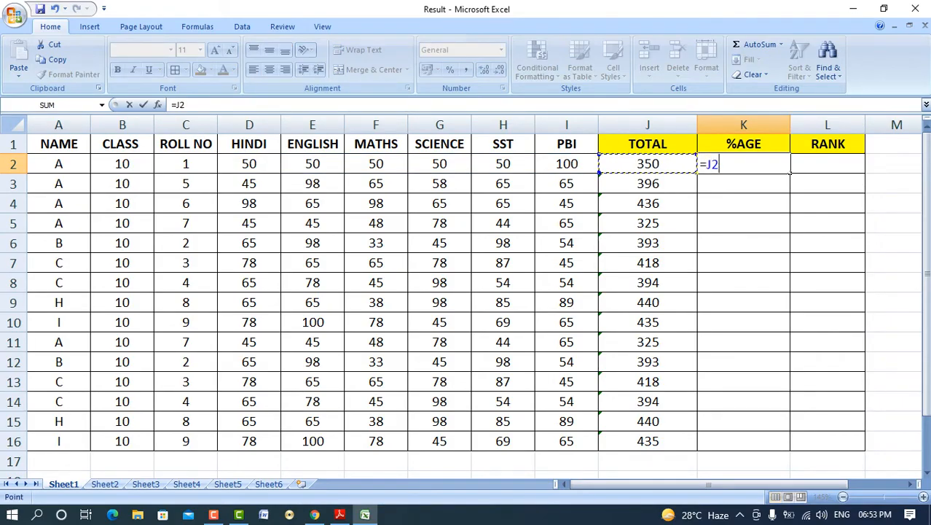
{"action": "type", "text": "/600*100"}
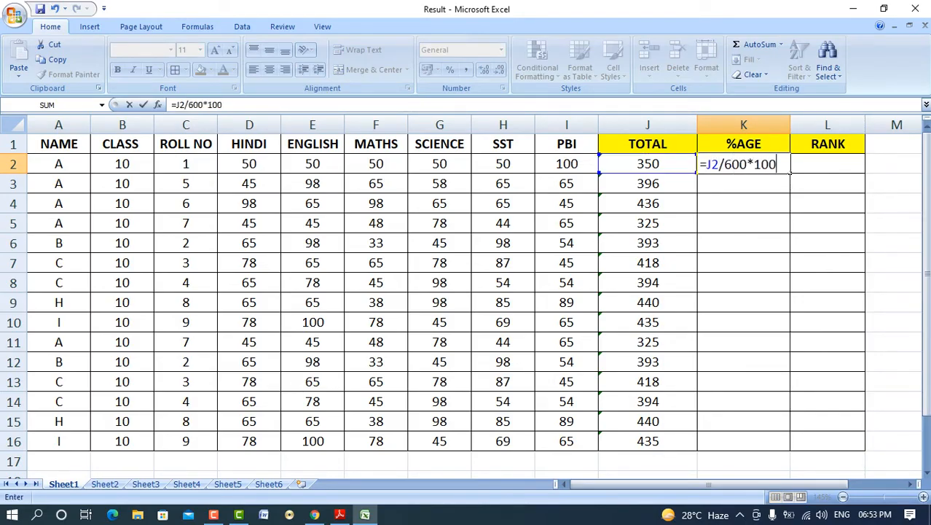
{"action": "key", "text": "Return"}
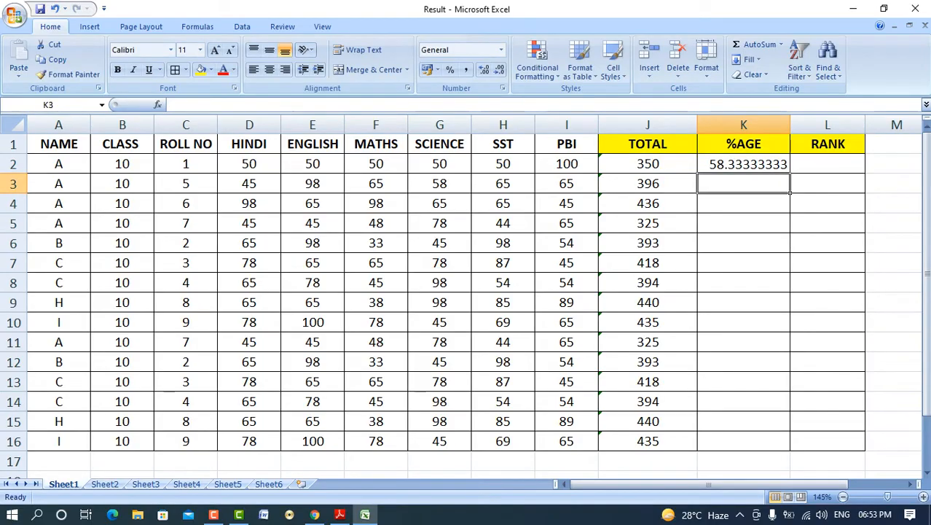
{"action": "key", "text": "Up"}
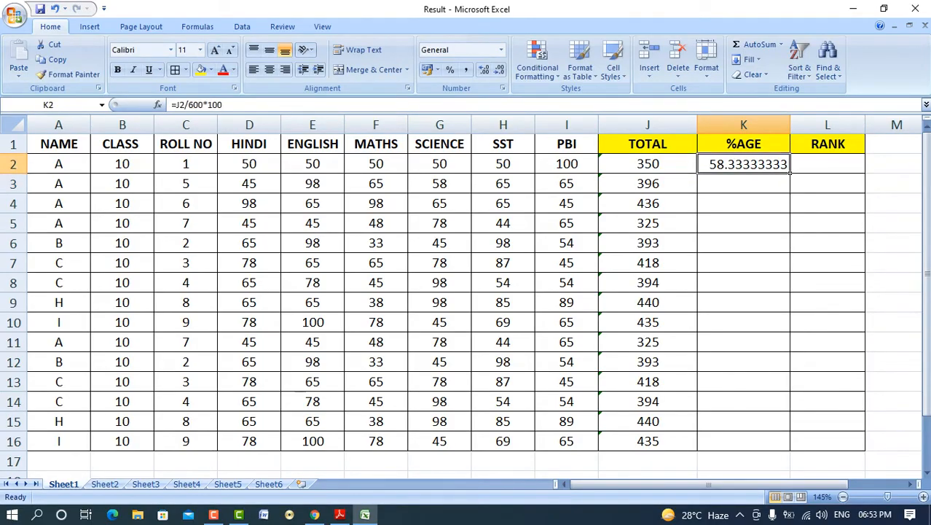
{"action": "left_click_drag", "start_coordinate": [790, 173], "coordinate": [787, 446]}
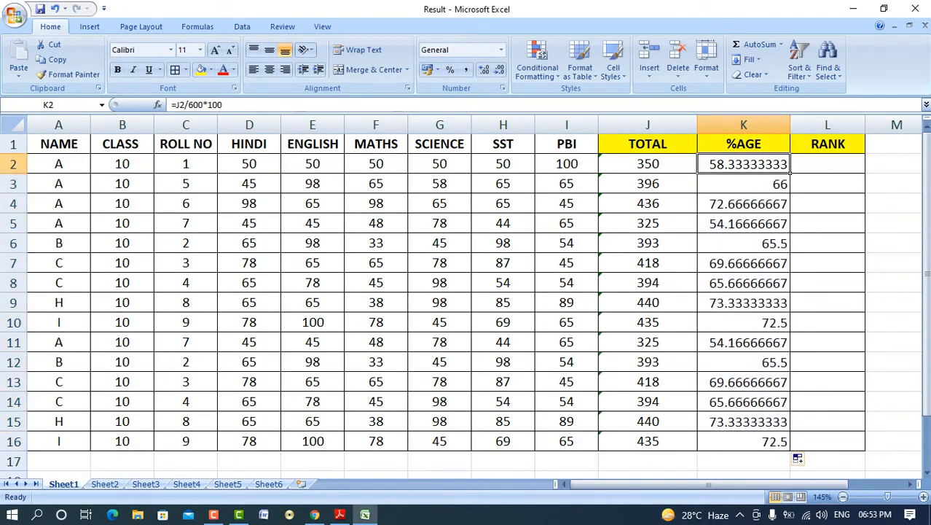
Examine the percentage formulas of the first three students in the %AGE column.
{"action": "double_click", "coordinate": [730, 163]}
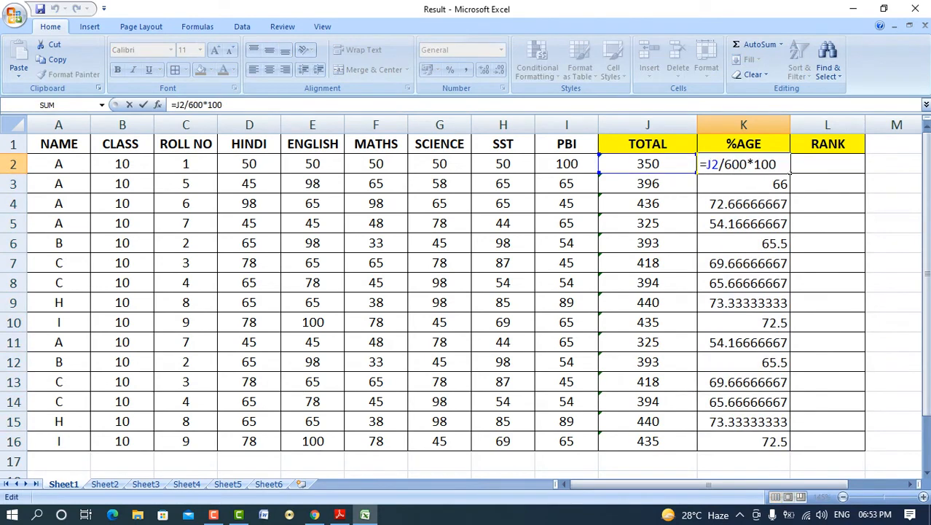
{"action": "key", "text": "Left"}
{"action": "key", "text": "shift+Left"}
{"action": "key", "text": "Return"}
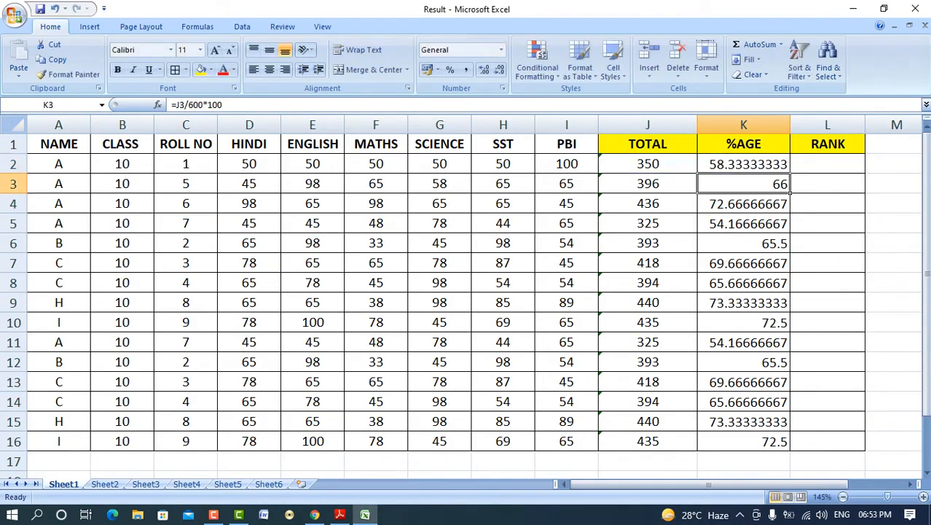
{"action": "key", "text": "Up"}
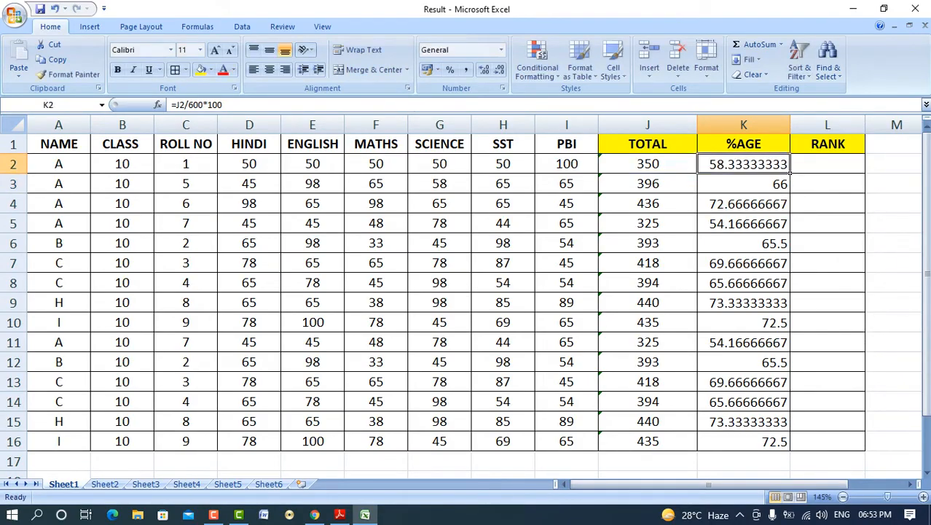
{"action": "key", "text": "Down"}
{"action": "key", "text": "Down"}
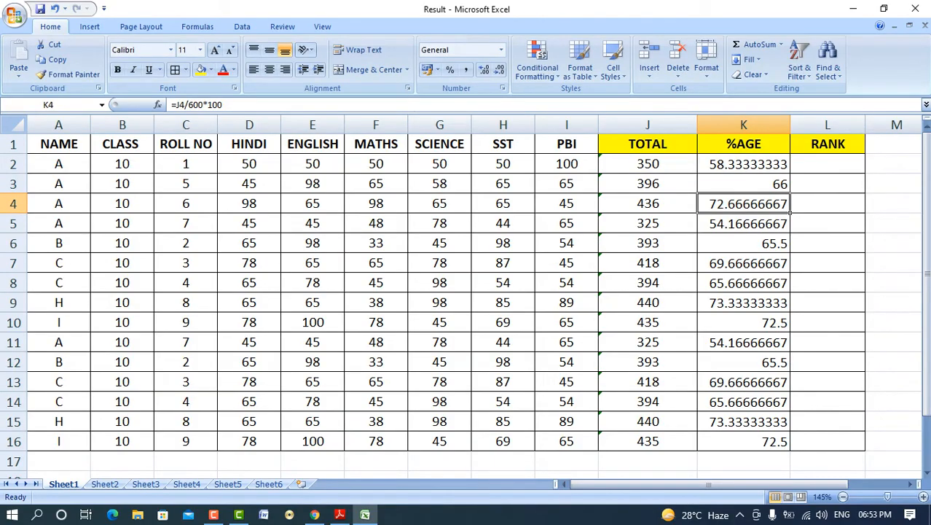
Show the percentages in K2:K16 with two decimal places and narrow the %AGE column to fit them.
{"action": "key", "text": "Up"}
{"action": "key", "text": "Up"}
{"action": "key", "text": "shift+Down"}
{"action": "key", "text": "shift+Down"}
{"action": "key", "text": "shift+Down"}
{"action": "key", "text": "shift+Down"}
{"action": "key", "text": "shift+Down"}
{"action": "key", "text": "shift+Down"}
{"action": "key", "text": "shift+Down"}
{"action": "key", "text": "shift+Down"}
{"action": "key", "text": "shift+Down"}
{"action": "key", "text": "shift+Down"}
{"action": "key", "text": "shift+Down"}
{"action": "key", "text": "shift+Down"}
{"action": "key", "text": "shift+Down"}
{"action": "key", "text": "shift+Down"}
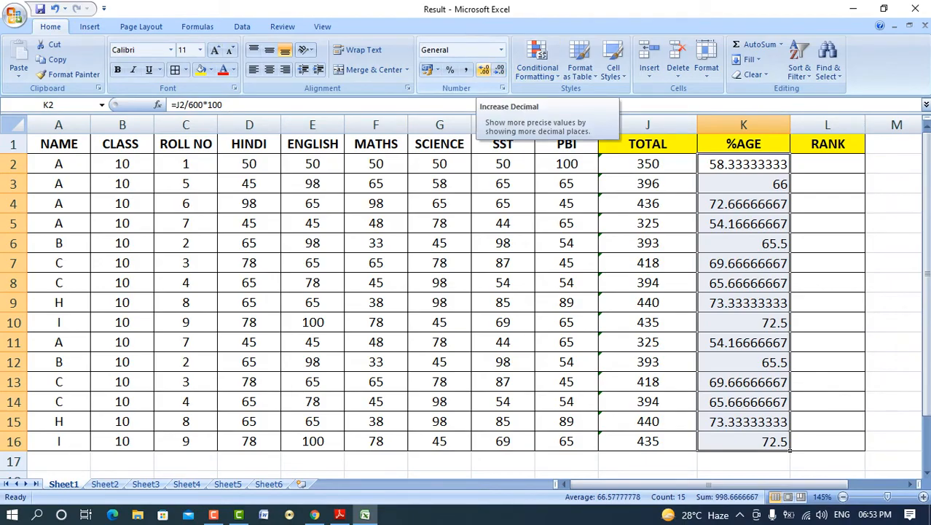
{"action": "left_click", "coordinate": [483, 69]}
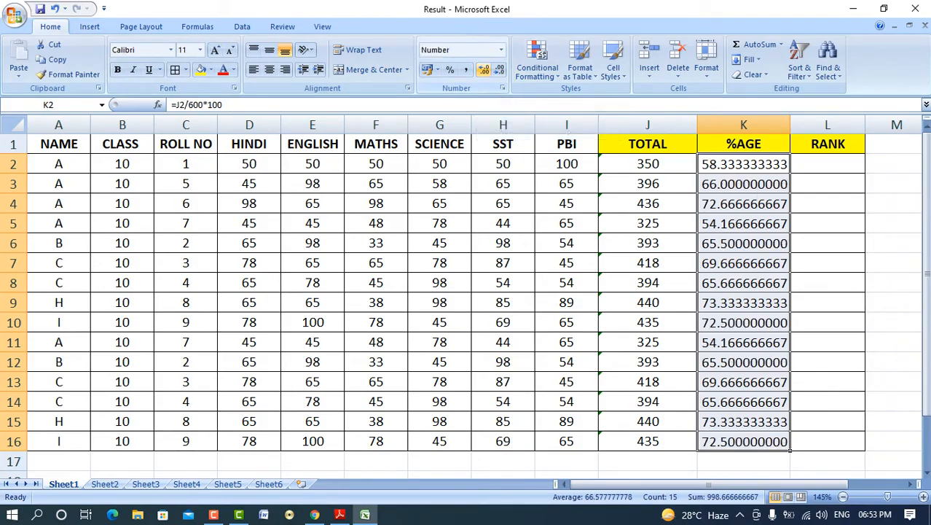
{"action": "left_click", "coordinate": [499, 69]}
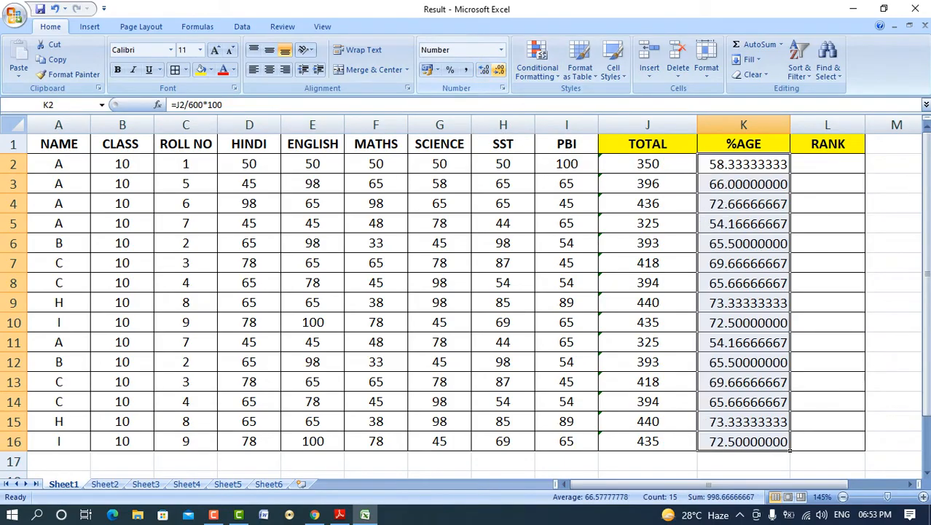
{"action": "left_click", "coordinate": [499, 70]}
{"action": "left_click", "coordinate": [499, 69]}
{"action": "left_click", "coordinate": [499, 69]}
{"action": "left_click", "coordinate": [499, 69]}
{"action": "left_click", "coordinate": [500, 69]}
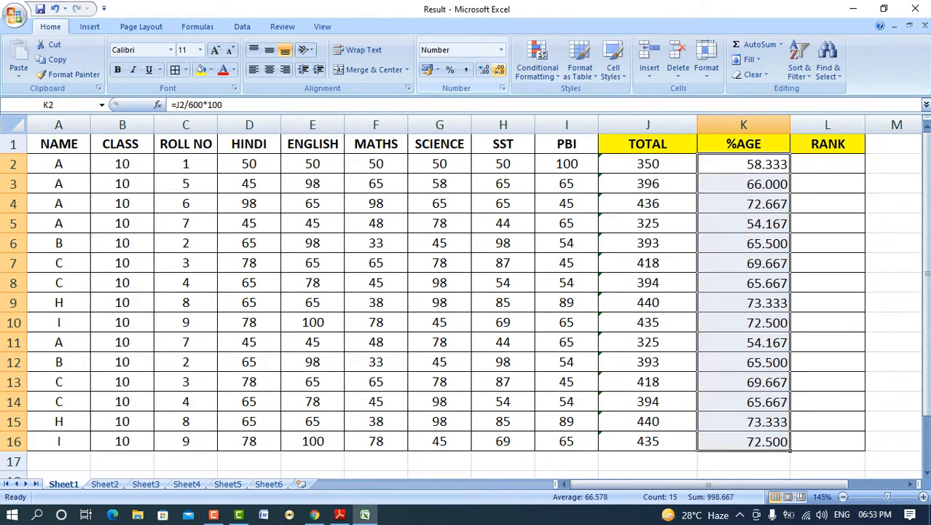
{"action": "left_click", "coordinate": [499, 69]}
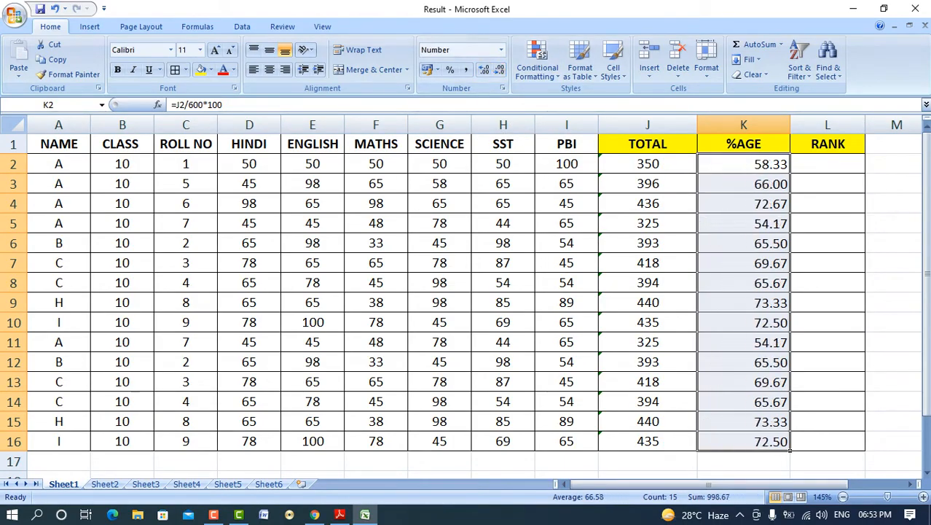
{"action": "left_click_drag", "start_coordinate": [790, 125], "coordinate": [759, 124]}
{"action": "left_click", "coordinate": [796, 164]}
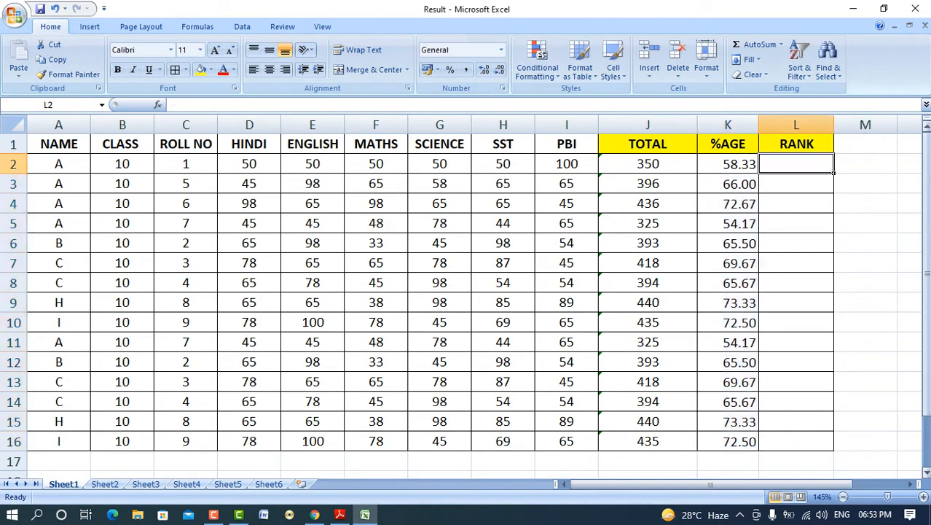
Make the TOTAL and %AGE values in J2:K16 bold.
{"action": "double_click", "coordinate": [648, 164]}
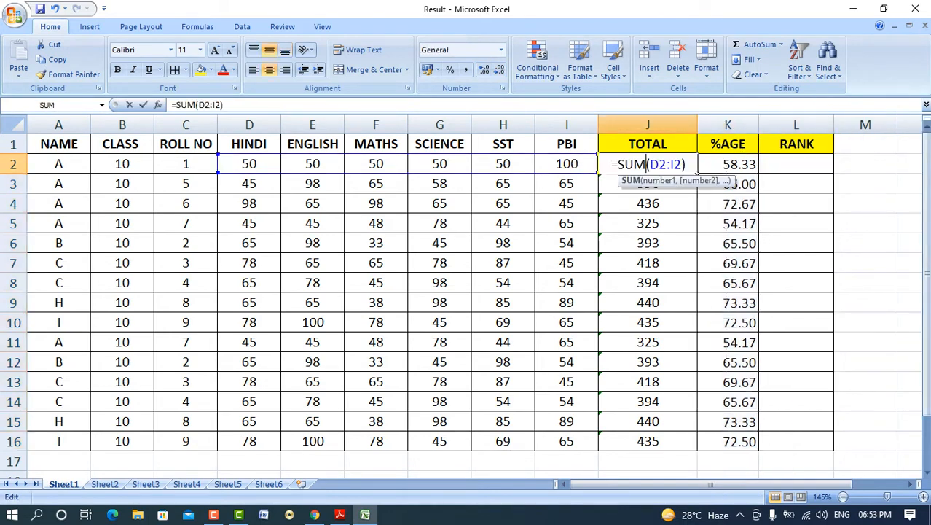
{"action": "key", "text": "Return"}
{"action": "left_click_drag", "start_coordinate": [647, 164], "coordinate": [728, 441]}
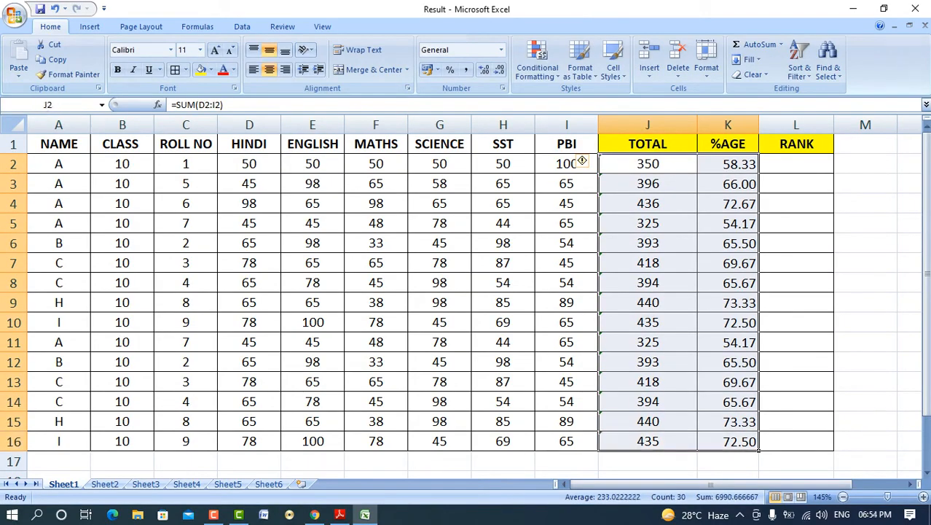
{"action": "key", "text": "ctrl+b"}
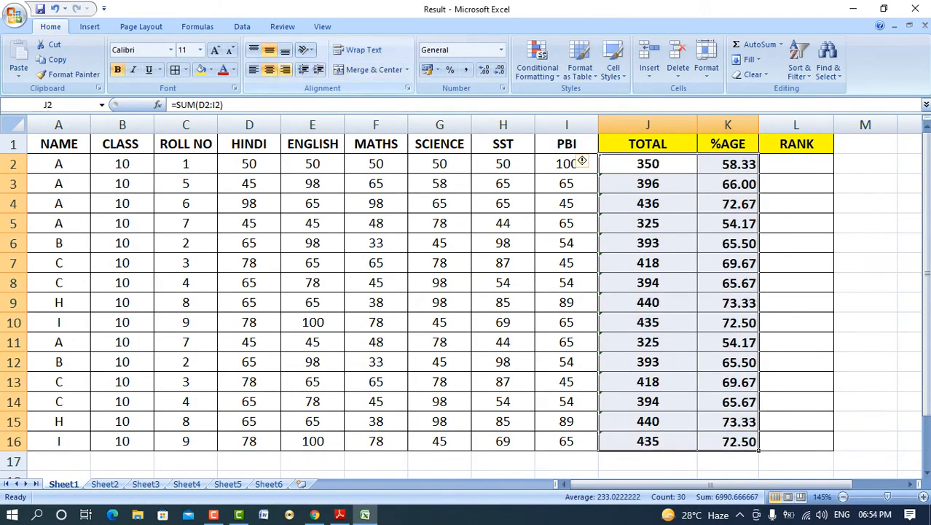
Enter =RANK(J2,$J$2:$J$16) in L2 to rank the first student by total marks.
{"action": "left_click", "coordinate": [796, 164]}
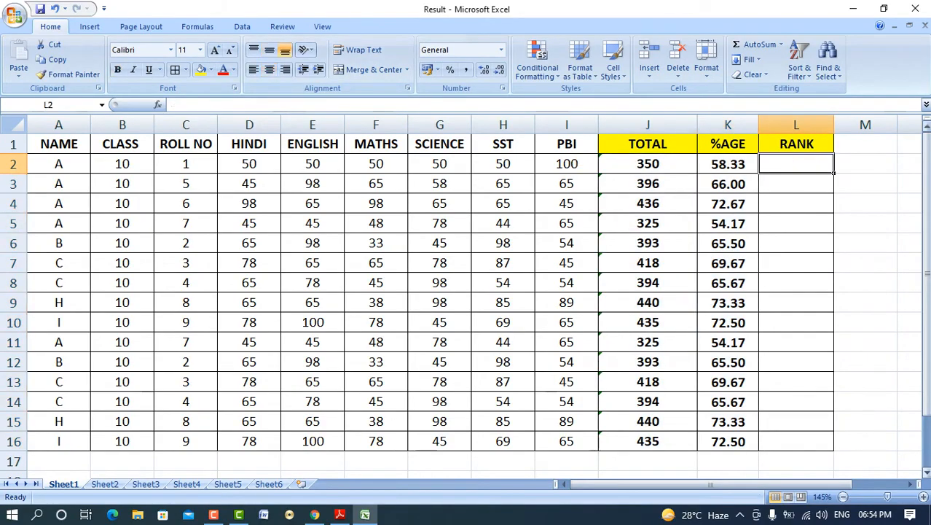
{"action": "type", "text": "=RANK"}
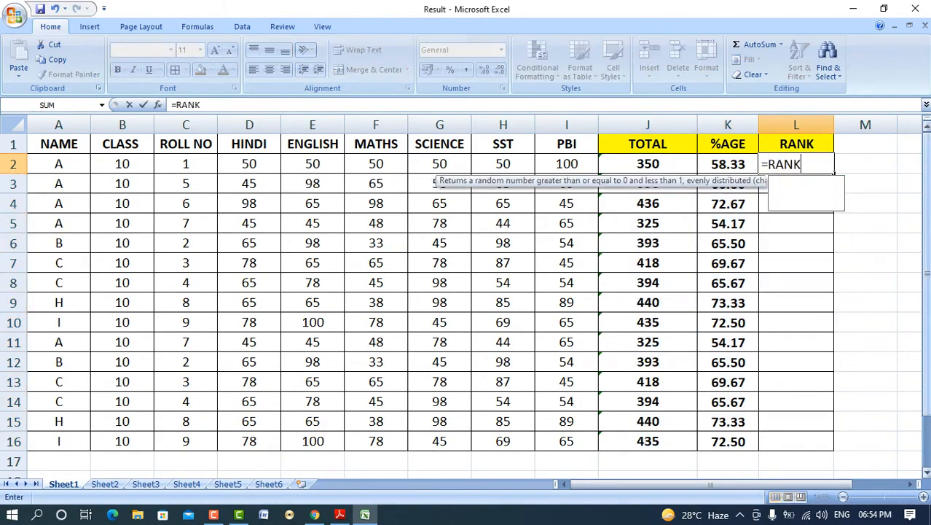
{"action": "type", "text": "("}
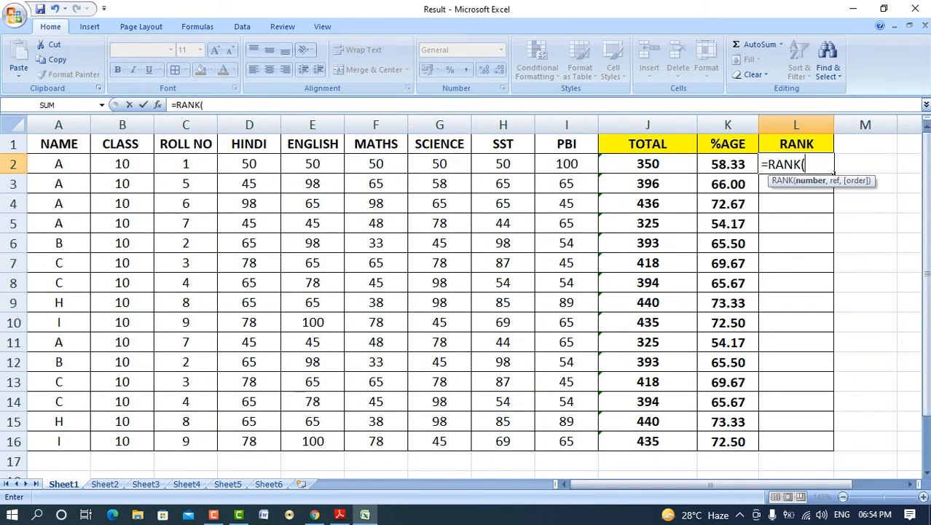
{"action": "left_click", "coordinate": [648, 164]}
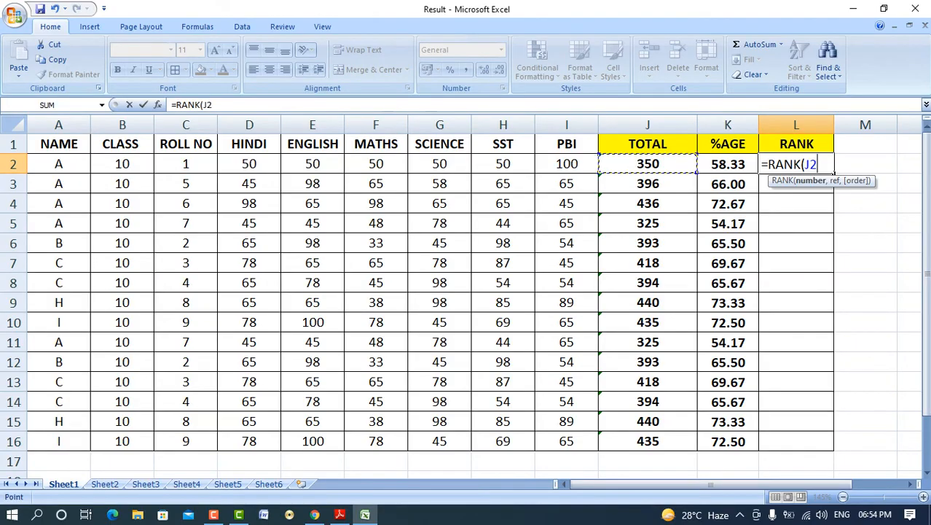
{"action": "type", "text": ","}
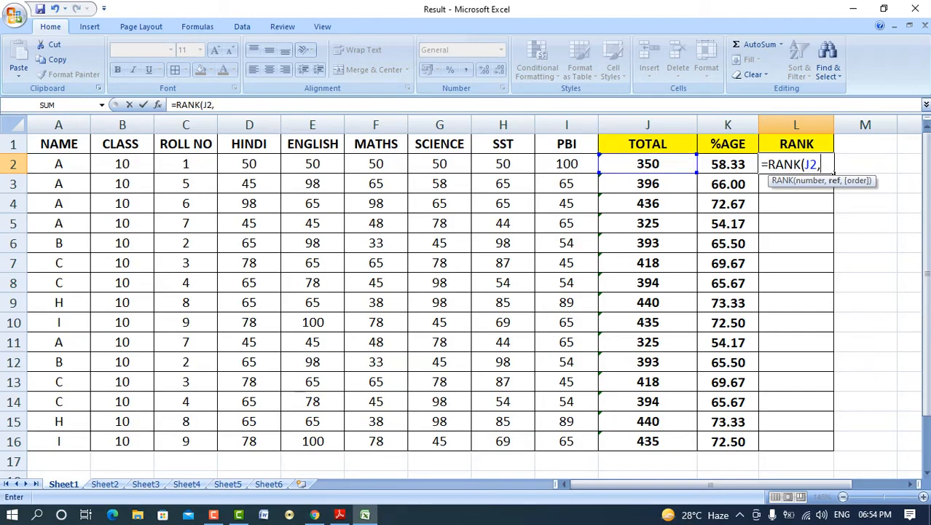
{"action": "left_click_drag", "start_coordinate": [648, 164], "coordinate": [648, 441]}
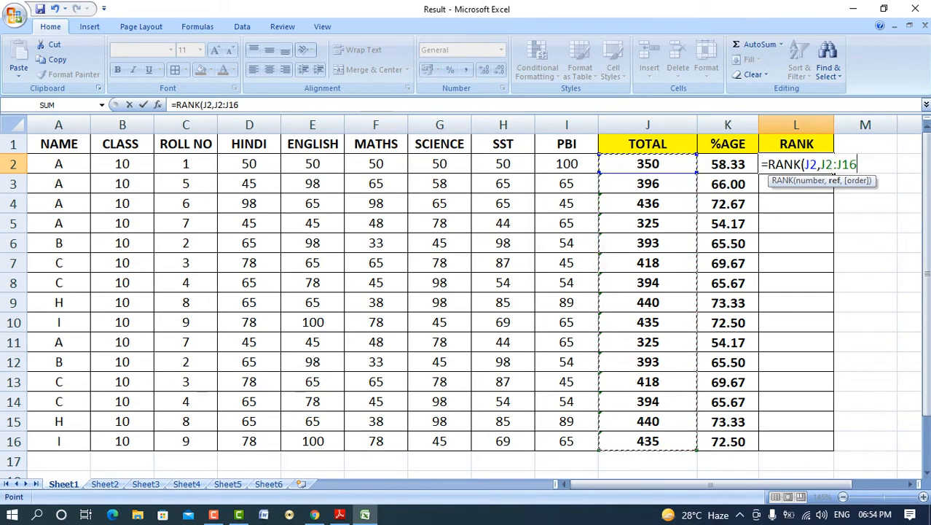
{"action": "key", "text": "F4"}
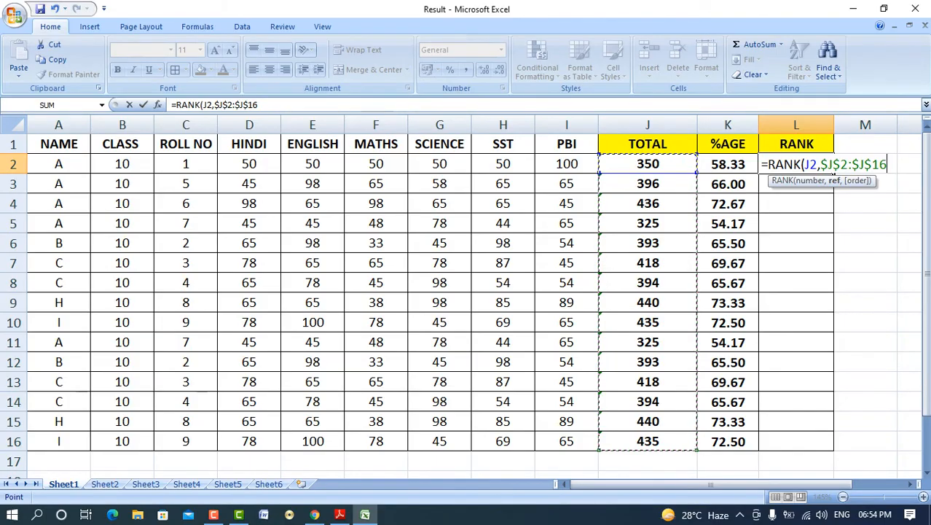
{"action": "type", "text": ")"}
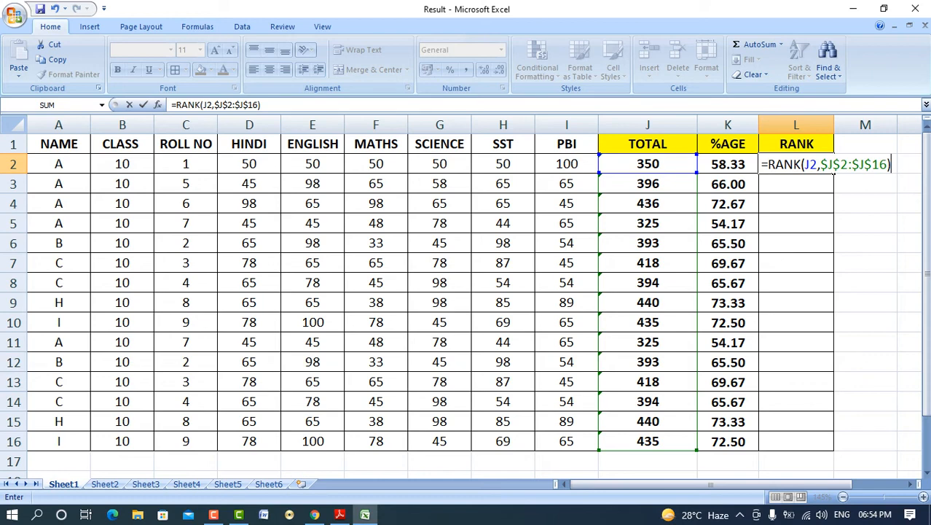
{"action": "key", "text": "Return"}
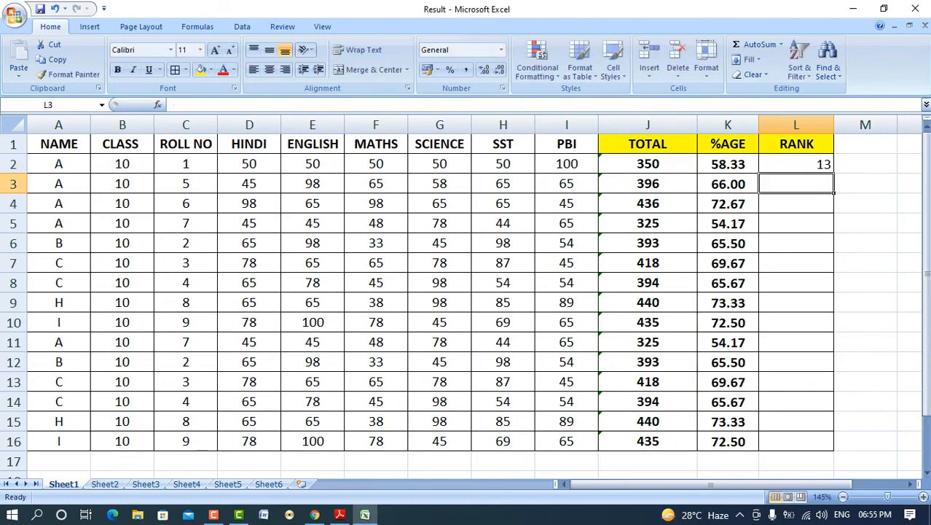
Fill the rank formula from L2 down to L16 and make the ranks bold and centred horizontally and vertically.
{"action": "left_click", "coordinate": [797, 164]}
{"action": "left_click_drag", "start_coordinate": [833, 173], "coordinate": [832, 450]}
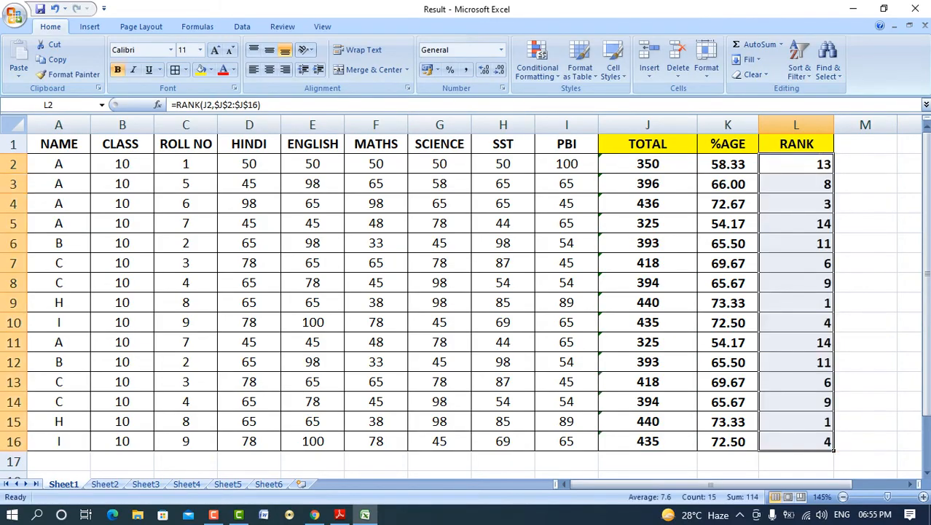
{"action": "left_click", "coordinate": [269, 69]}
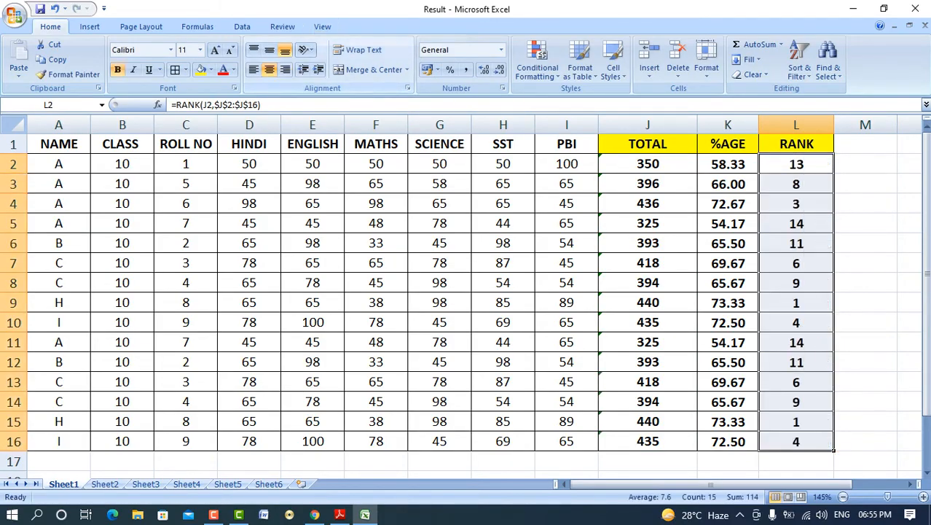
{"action": "left_click", "coordinate": [269, 50]}
{"action": "left_click_drag", "start_coordinate": [797, 302], "coordinate": [648, 302]}
Set the first student's SCIENCE, MATHS and ENGLISH marks in row 2 to 100 each and check the rank in L2.
{"action": "left_click", "coordinate": [439, 164]}
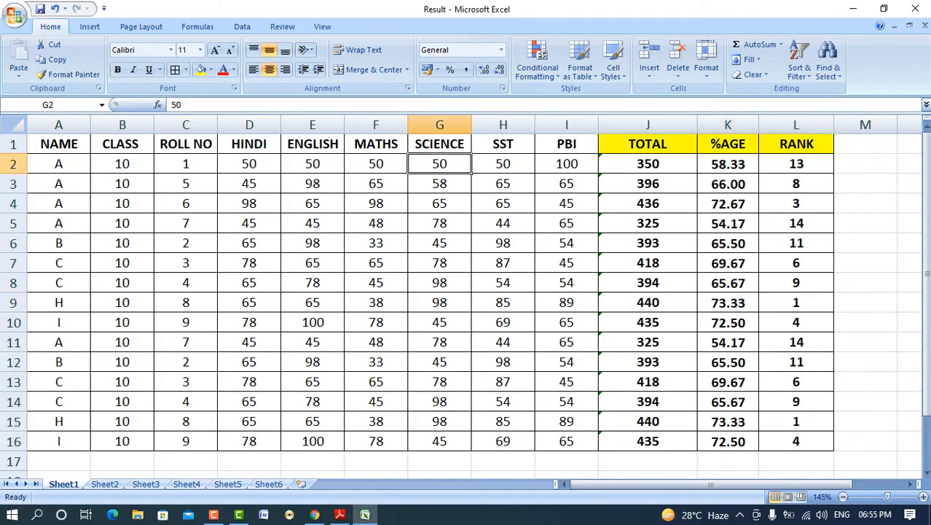
{"action": "type", "text": "100"}
{"action": "left_click", "coordinate": [376, 164]}
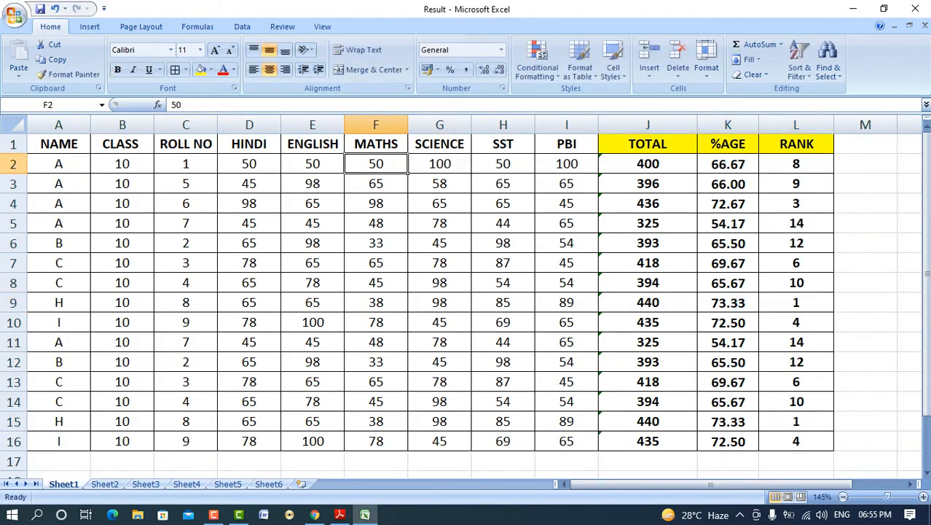
{"action": "type", "text": "100"}
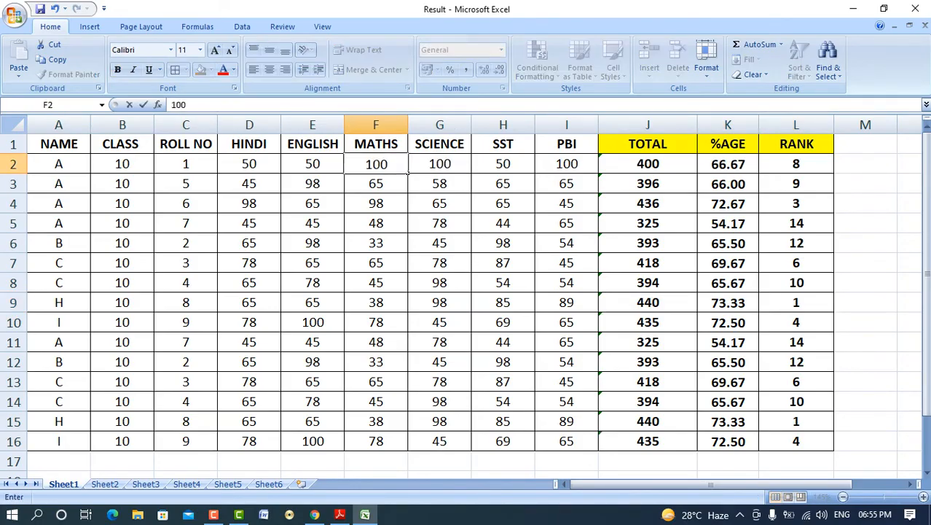
{"action": "left_click", "coordinate": [341, 172]}
{"action": "type", "text": "100"}
{"action": "left_click", "coordinate": [249, 163]}
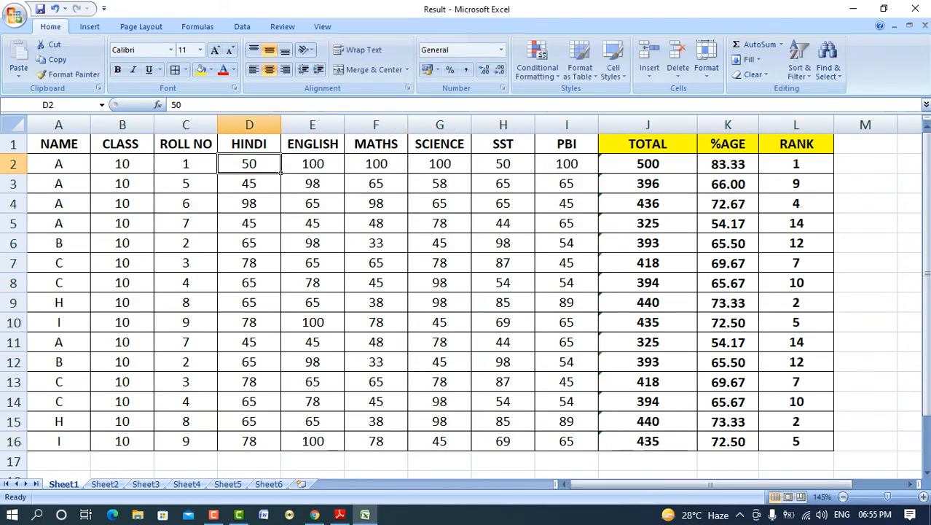
{"action": "left_click", "coordinate": [795, 163]}
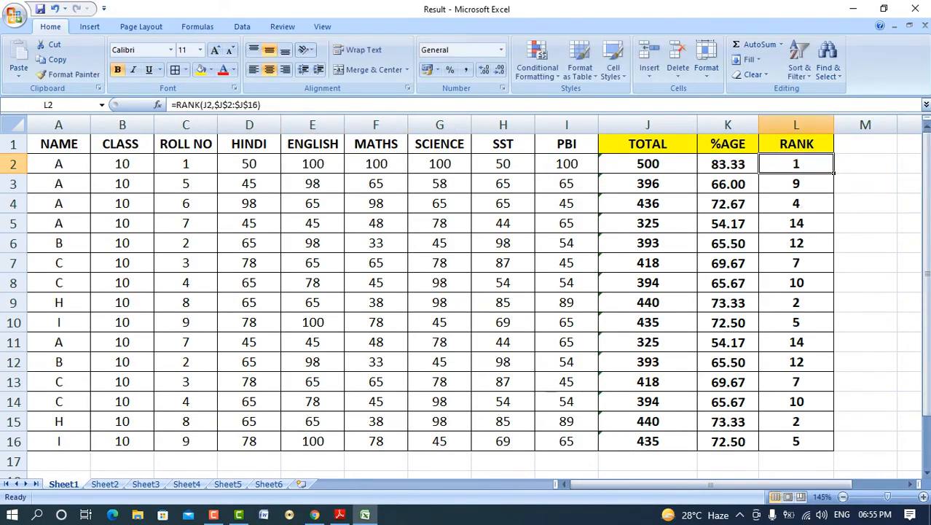
Set the SST mark in H9 to 50 for the student in row 9.
{"action": "left_click", "coordinate": [796, 303]}
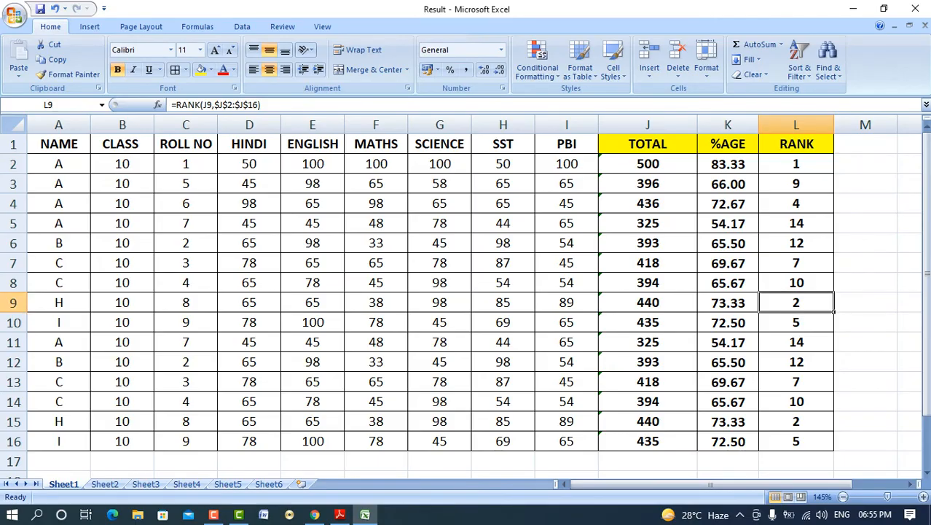
{"action": "left_click", "coordinate": [503, 302]}
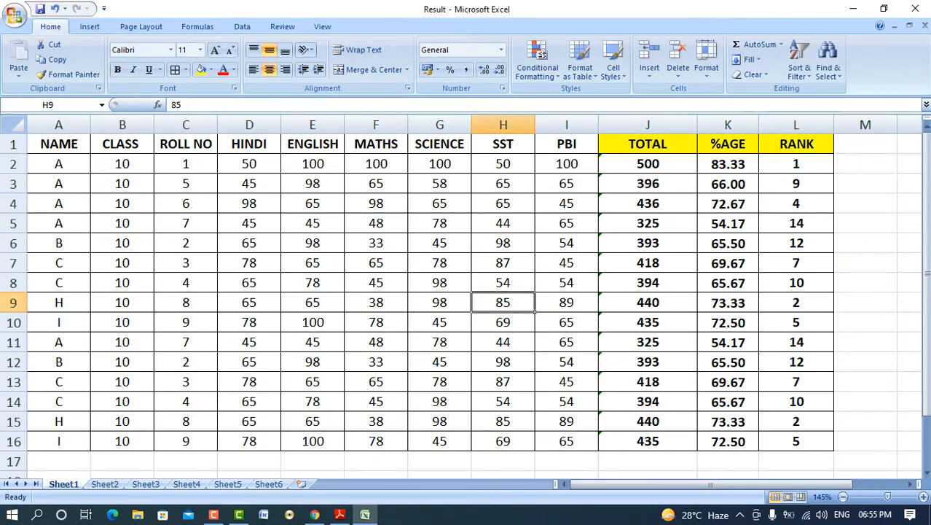
{"action": "type", "text": "50"}
{"action": "key", "text": "Return"}
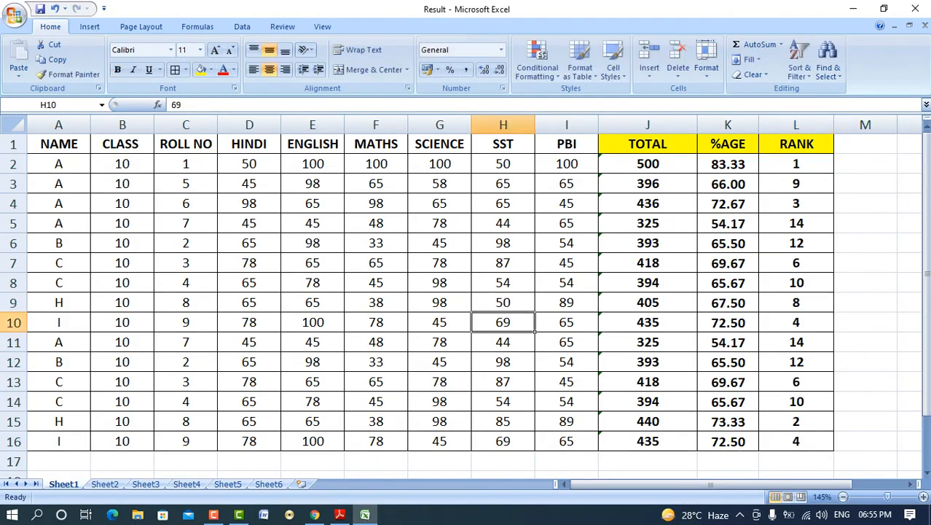
Highlight the top three ranks in L2, L4 and L15 with a yellow fill.
{"action": "left_click", "coordinate": [795, 164]}
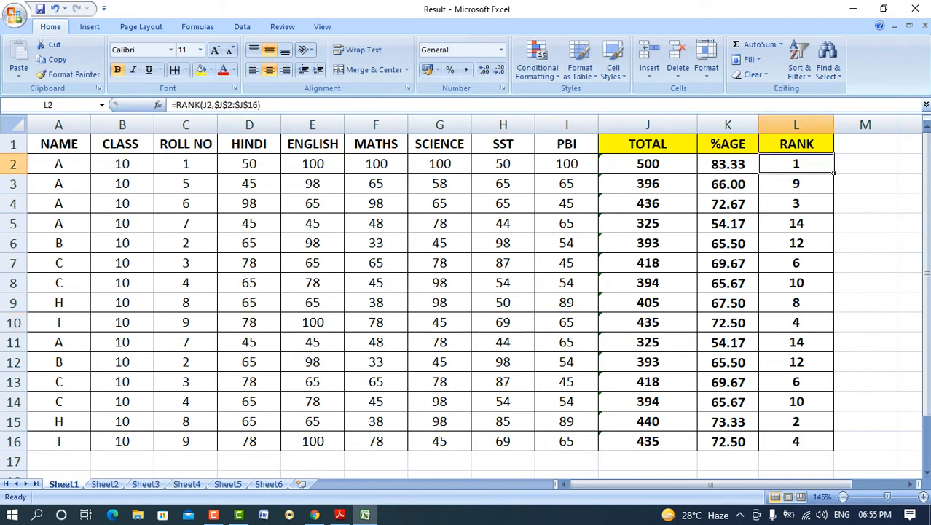
{"action": "left_click", "coordinate": [796, 203], "text": "ctrl"}
{"action": "left_click", "coordinate": [796, 421], "text": "ctrl"}
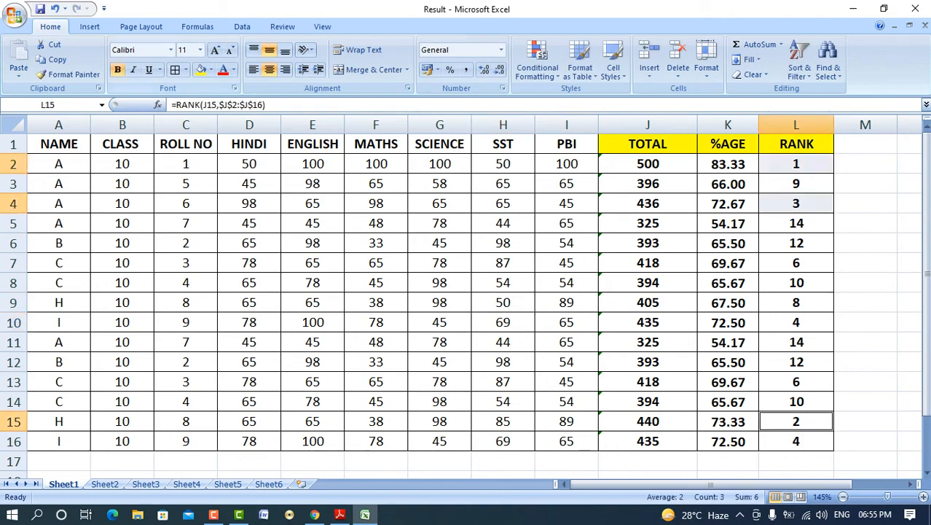
{"action": "left_click", "coordinate": [201, 69]}
{"action": "left_click", "coordinate": [866, 322]}
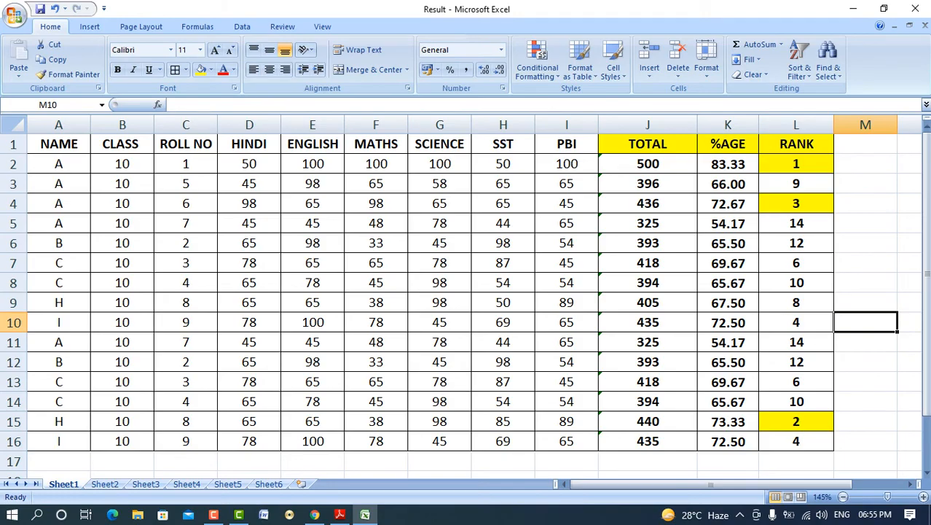
Reduce the percentages in K2:K16 to one decimal place.
{"action": "left_click_drag", "start_coordinate": [727, 164], "coordinate": [727, 441]}
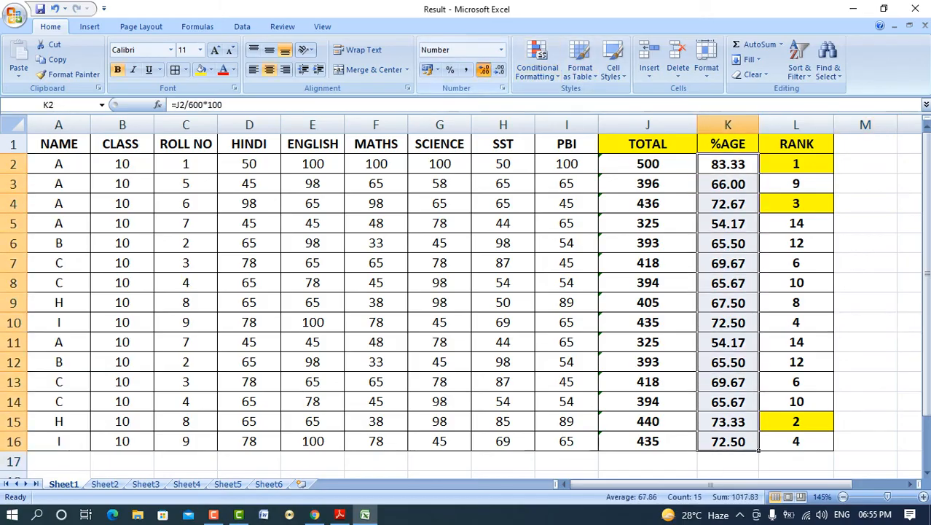
{"action": "left_click", "coordinate": [484, 70]}
{"action": "left_click", "coordinate": [483, 69]}
{"action": "left_click", "coordinate": [500, 69]}
{"action": "left_click", "coordinate": [500, 69]}
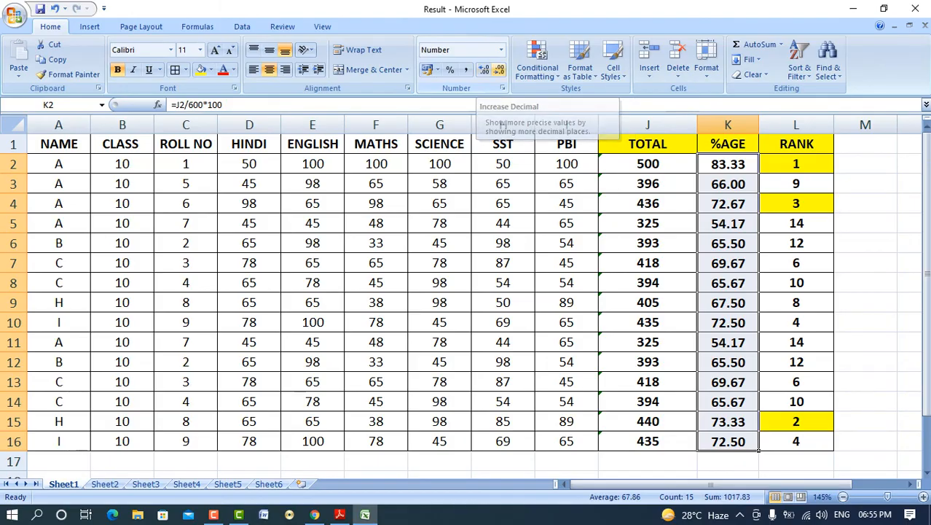
{"action": "left_click", "coordinate": [500, 69]}
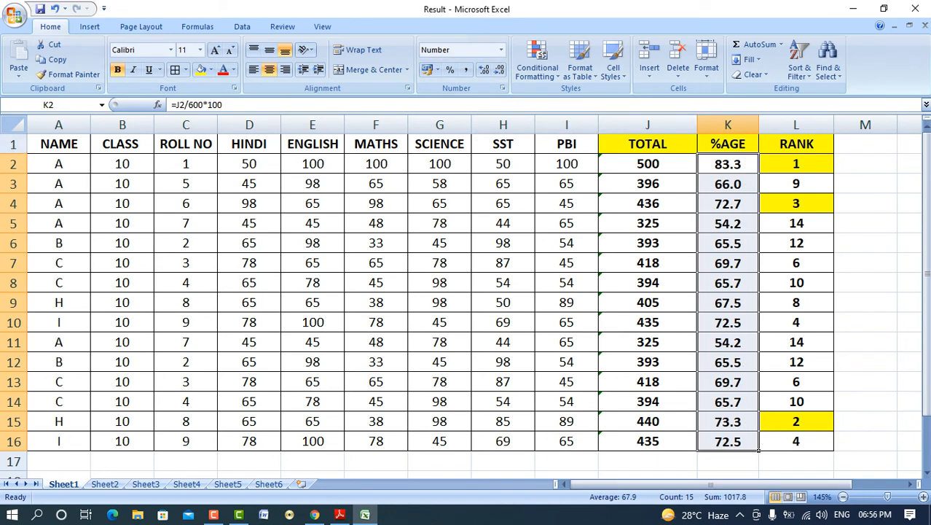
{"action": "left_click", "coordinate": [865, 381]}
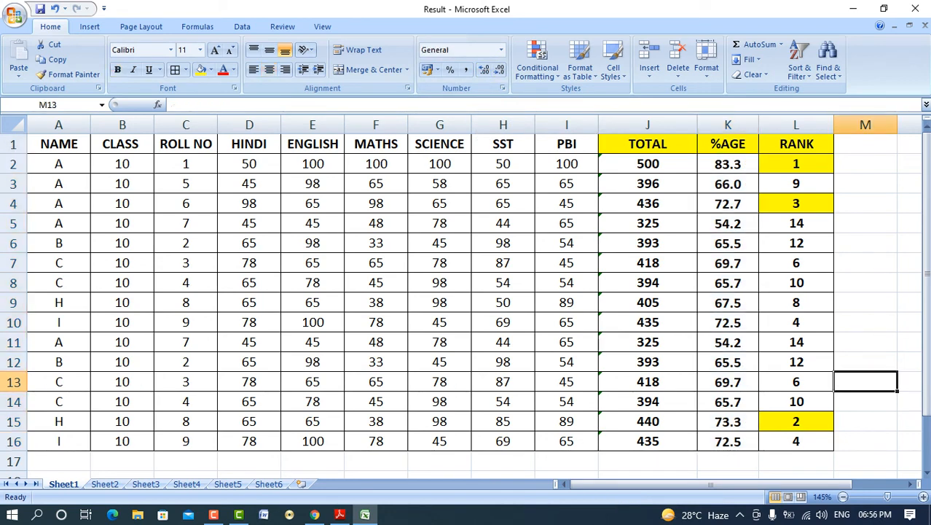